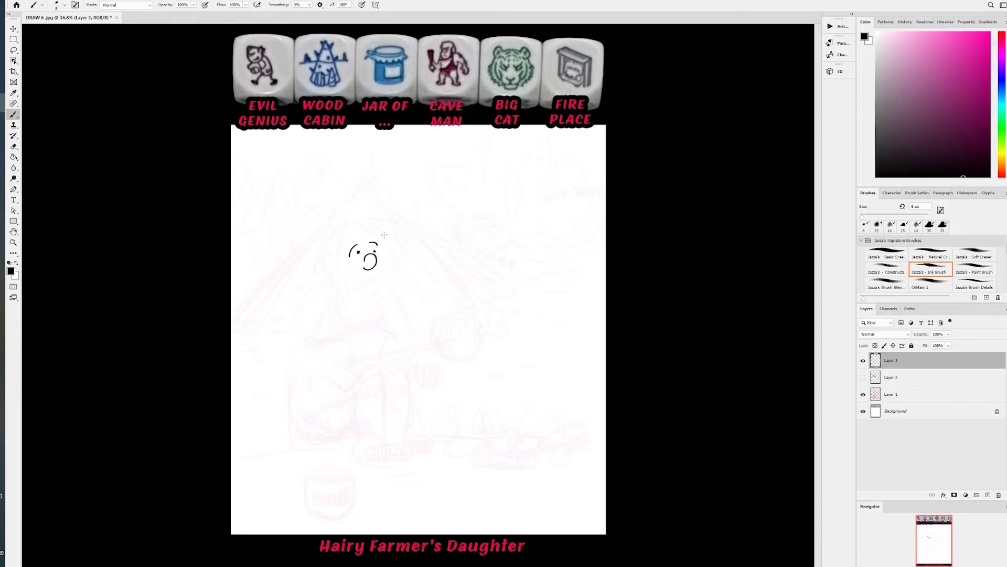
Ink the caveman's long straight hair, ear, moustache and shaggy beard around the existing eyes and nose
{"action": "mouse_move", "coordinate": [349, 228]}
{"action": "left_mouse_down"}
{"action": "mouse_move", "coordinate": [340, 268]}
{"action": "mouse_move", "coordinate": [327, 261]}
{"action": "left_mouse_up"}
{"action": "mouse_move", "coordinate": [347, 227]}
{"action": "left_mouse_down"}
{"action": "mouse_move", "coordinate": [332, 267]}
{"action": "mouse_move", "coordinate": [324, 252]}
{"action": "mouse_move", "coordinate": [338, 229]}
{"action": "mouse_move", "coordinate": [318, 280]}
{"action": "left_mouse_up"}
{"action": "mouse_move", "coordinate": [354, 228]}
{"action": "left_mouse_down"}
{"action": "mouse_move", "coordinate": [378, 236]}
{"action": "mouse_move", "coordinate": [374, 218]}
{"action": "mouse_move", "coordinate": [342, 276]}
{"action": "mouse_move", "coordinate": [357, 264]}
{"action": "mouse_move", "coordinate": [355, 275]}
{"action": "mouse_move", "coordinate": [334, 289]}
{"action": "mouse_move", "coordinate": [340, 296]}
{"action": "mouse_move", "coordinate": [346, 275]}
{"action": "mouse_move", "coordinate": [362, 304]}
{"action": "mouse_move", "coordinate": [377, 275]}
{"action": "mouse_move", "coordinate": [374, 302]}
{"action": "left_mouse_up"}
{"action": "left_click_drag", "start_coordinate": [378, 274], "coordinate": [383, 299]}
{"action": "left_click_drag", "start_coordinate": [386, 283], "coordinate": [389, 298]}
{"action": "mouse_move", "coordinate": [379, 240]}
{"action": "left_mouse_down"}
{"action": "mouse_move", "coordinate": [388, 269]}
{"action": "mouse_move", "coordinate": [400, 265]}
{"action": "left_mouse_up"}
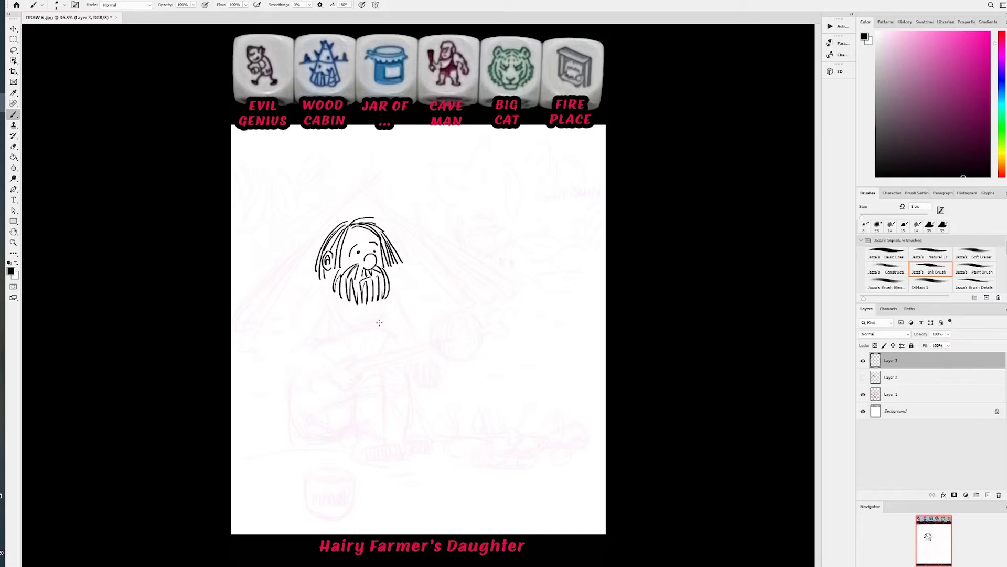
Ink the caveman's bare arms, with one hand gripping a long stick and the other resting on his knee
{"action": "mouse_move", "coordinate": [329, 281]}
{"action": "left_mouse_down"}
{"action": "mouse_move", "coordinate": [304, 294]}
{"action": "mouse_move", "coordinate": [285, 339]}
{"action": "mouse_move", "coordinate": [300, 364]}
{"action": "mouse_move", "coordinate": [345, 391]}
{"action": "mouse_move", "coordinate": [349, 378]}
{"action": "mouse_move", "coordinate": [432, 346]}
{"action": "left_mouse_up"}
{"action": "mouse_move", "coordinate": [339, 386]}
{"action": "left_mouse_down"}
{"action": "mouse_move", "coordinate": [312, 398]}
{"action": "mouse_move", "coordinate": [309, 389]}
{"action": "mouse_move", "coordinate": [435, 347]}
{"action": "left_mouse_up"}
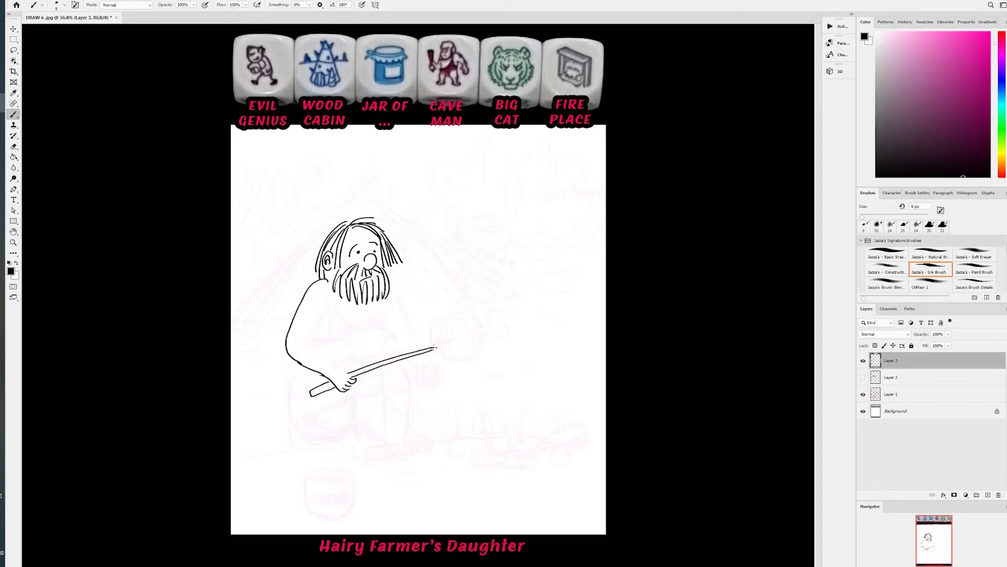
{"action": "left_click_drag", "start_coordinate": [345, 371], "coordinate": [356, 368]}
{"action": "mouse_move", "coordinate": [344, 370]}
{"action": "left_mouse_down"}
{"action": "mouse_move", "coordinate": [302, 342]}
{"action": "mouse_move", "coordinate": [328, 296]}
{"action": "left_mouse_up"}
{"action": "left_click_drag", "start_coordinate": [390, 283], "coordinate": [418, 342]}
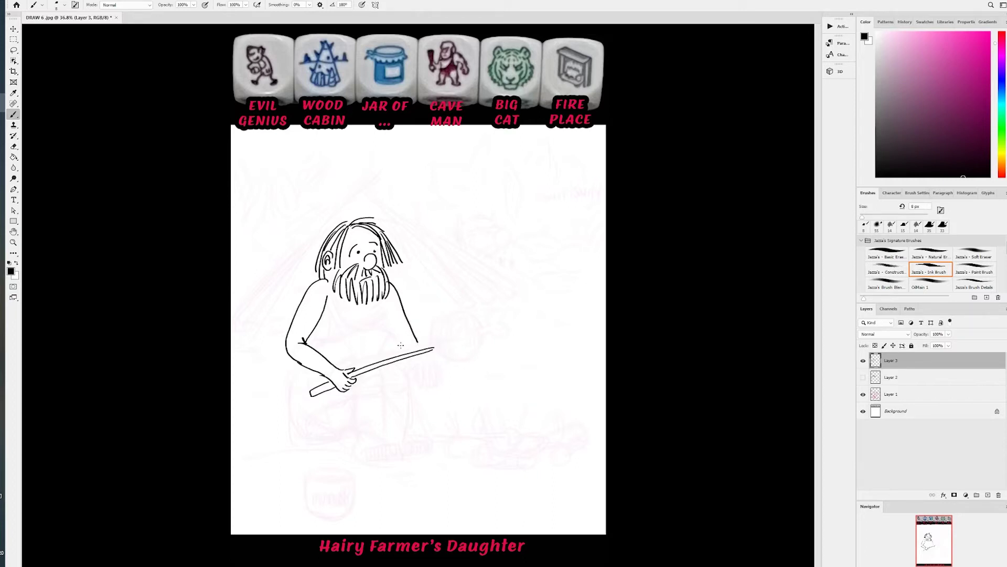
{"action": "mouse_move", "coordinate": [401, 344]}
{"action": "left_mouse_down"}
{"action": "mouse_move", "coordinate": [439, 368]}
{"action": "mouse_move", "coordinate": [436, 385]}
{"action": "mouse_move", "coordinate": [408, 368]}
{"action": "mouse_move", "coordinate": [418, 384]}
{"action": "mouse_move", "coordinate": [428, 371]}
{"action": "mouse_move", "coordinate": [436, 385]}
{"action": "left_mouse_up"}
Ink the caveman's bent legs and bare feet, the jagged tunic hem and the rock he sits on
{"action": "left_click_drag", "start_coordinate": [422, 385], "coordinate": [406, 430]}
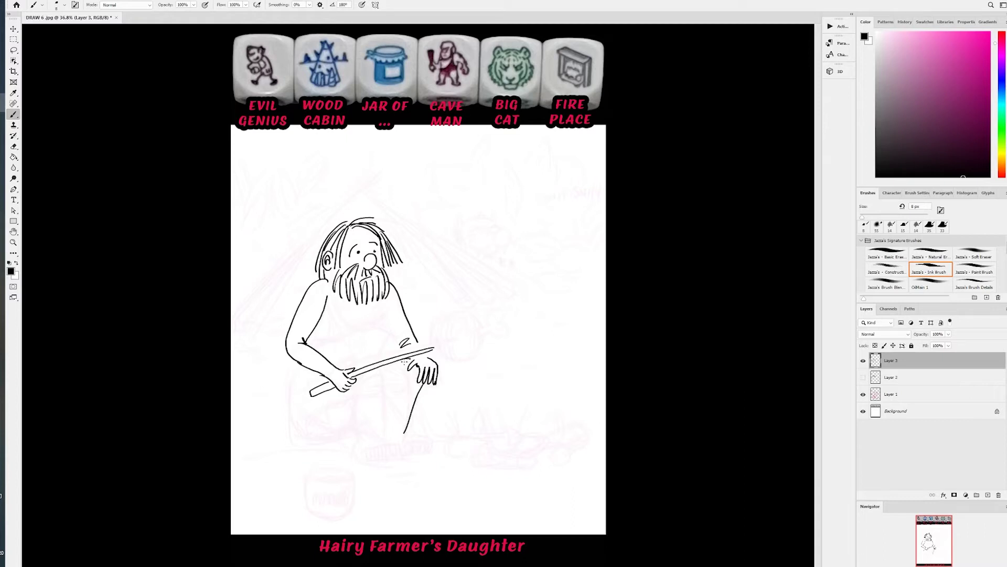
{"action": "left_click_drag", "start_coordinate": [390, 383], "coordinate": [381, 435]}
{"action": "mouse_move", "coordinate": [387, 374]}
{"action": "left_mouse_down"}
{"action": "mouse_move", "coordinate": [371, 441]}
{"action": "mouse_move", "coordinate": [341, 434]}
{"action": "mouse_move", "coordinate": [360, 391]}
{"action": "left_mouse_up"}
{"action": "mouse_move", "coordinate": [296, 363]}
{"action": "left_mouse_down"}
{"action": "mouse_move", "coordinate": [291, 440]}
{"action": "mouse_move", "coordinate": [310, 437]}
{"action": "mouse_move", "coordinate": [307, 418]}
{"action": "mouse_move", "coordinate": [340, 394]}
{"action": "left_mouse_up"}
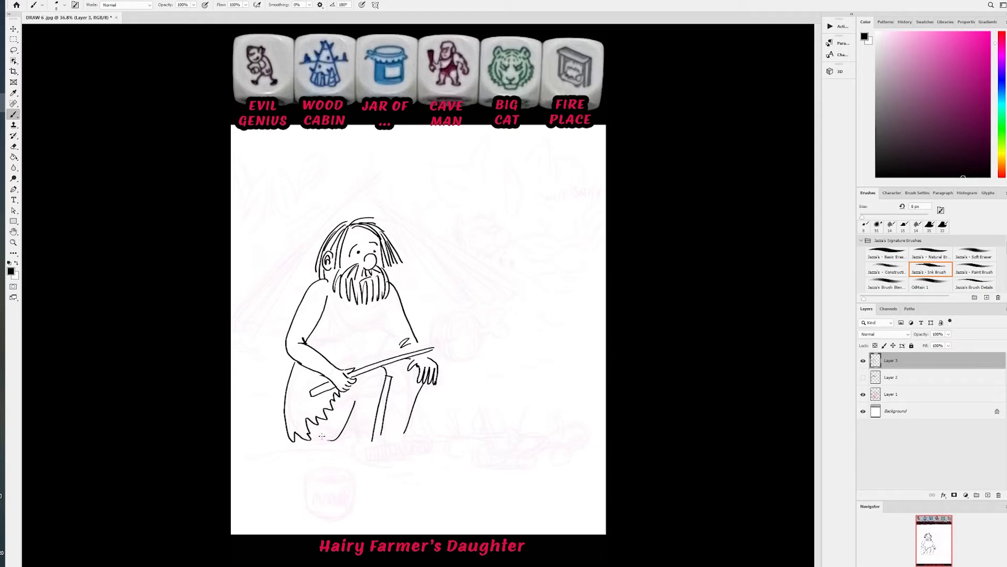
{"action": "left_click_drag", "start_coordinate": [307, 440], "coordinate": [332, 441]}
{"action": "mouse_move", "coordinate": [356, 385]}
{"action": "left_mouse_down"}
{"action": "mouse_move", "coordinate": [355, 448]}
{"action": "mouse_move", "coordinate": [368, 462]}
{"action": "mouse_move", "coordinate": [367, 454]}
{"action": "mouse_move", "coordinate": [384, 459]}
{"action": "mouse_move", "coordinate": [376, 431]}
{"action": "left_mouse_up"}
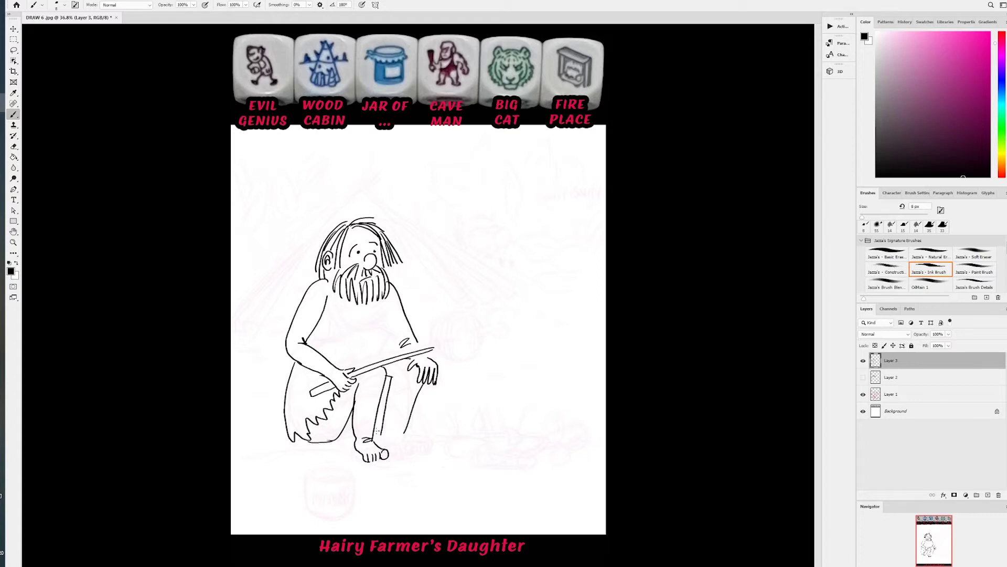
{"action": "left_click_drag", "start_coordinate": [367, 385], "coordinate": [412, 375]}
{"action": "mouse_move", "coordinate": [386, 412]}
{"action": "left_mouse_down"}
{"action": "mouse_move", "coordinate": [379, 446]}
{"action": "mouse_move", "coordinate": [405, 431]}
{"action": "mouse_move", "coordinate": [426, 436]}
{"action": "mouse_move", "coordinate": [397, 450]}
{"action": "mouse_move", "coordinate": [427, 449]}
{"action": "mouse_move", "coordinate": [414, 447]}
{"action": "left_mouse_up"}
{"action": "mouse_move", "coordinate": [414, 446]}
{"action": "left_mouse_down"}
{"action": "mouse_move", "coordinate": [425, 441]}
{"action": "mouse_move", "coordinate": [378, 452]}
{"action": "left_mouse_up"}
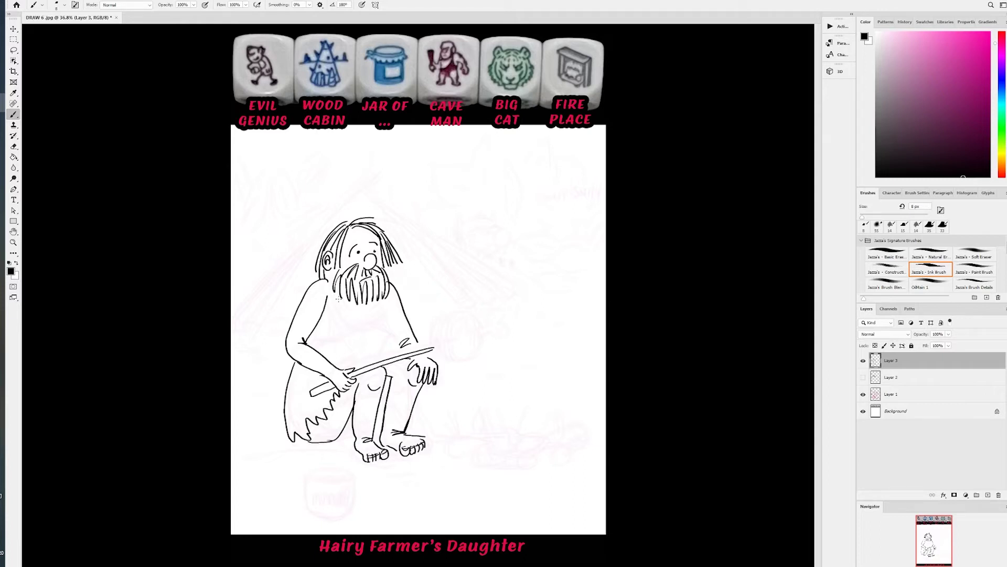
Outline the tunic across the caveman's chest and waist and fill it with dark hatched spots
{"action": "mouse_move", "coordinate": [338, 300]}
{"action": "left_mouse_down"}
{"action": "mouse_move", "coordinate": [380, 307]}
{"action": "mouse_move", "coordinate": [367, 311]}
{"action": "mouse_move", "coordinate": [373, 302]}
{"action": "mouse_move", "coordinate": [382, 320]}
{"action": "mouse_move", "coordinate": [379, 302]}
{"action": "mouse_move", "coordinate": [372, 355]}
{"action": "left_mouse_up"}
{"action": "mouse_move", "coordinate": [383, 310]}
{"action": "left_mouse_down"}
{"action": "mouse_move", "coordinate": [398, 345]}
{"action": "mouse_move", "coordinate": [373, 351]}
{"action": "mouse_move", "coordinate": [403, 355]}
{"action": "mouse_move", "coordinate": [364, 368]}
{"action": "mouse_move", "coordinate": [354, 358]}
{"action": "mouse_move", "coordinate": [371, 357]}
{"action": "left_mouse_up"}
{"action": "mouse_move", "coordinate": [328, 320]}
{"action": "left_mouse_down"}
{"action": "mouse_move", "coordinate": [313, 337]}
{"action": "mouse_move", "coordinate": [370, 331]}
{"action": "mouse_move", "coordinate": [360, 363]}
{"action": "mouse_move", "coordinate": [387, 354]}
{"action": "left_mouse_up"}
{"action": "mouse_move", "coordinate": [302, 379]}
{"action": "left_mouse_down"}
{"action": "mouse_move", "coordinate": [310, 387]}
{"action": "mouse_move", "coordinate": [301, 370]}
{"action": "left_mouse_up"}
{"action": "mouse_move", "coordinate": [296, 405]}
{"action": "left_mouse_down"}
{"action": "mouse_move", "coordinate": [287, 383]}
{"action": "mouse_move", "coordinate": [319, 408]}
{"action": "mouse_move", "coordinate": [304, 374]}
{"action": "mouse_move", "coordinate": [295, 418]}
{"action": "left_mouse_up"}
{"action": "left_click_drag", "start_coordinate": [294, 406], "coordinate": [297, 417]}
{"action": "mouse_move", "coordinate": [337, 330]}
{"action": "left_mouse_down"}
{"action": "mouse_move", "coordinate": [342, 345]}
{"action": "mouse_move", "coordinate": [326, 357]}
{"action": "left_mouse_up"}
{"action": "left_click_drag", "start_coordinate": [355, 310], "coordinate": [367, 345]}
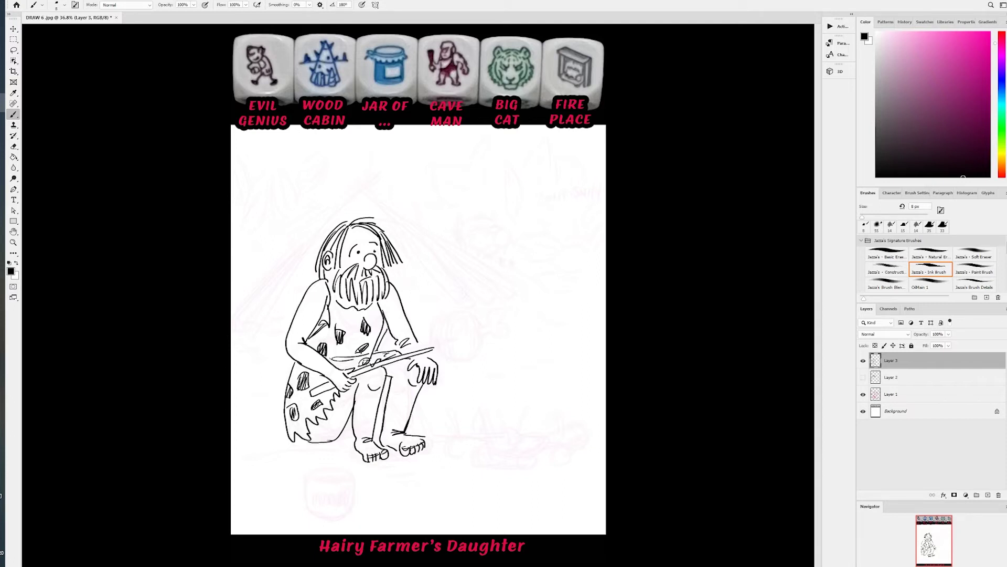
{"action": "left_click_drag", "start_coordinate": [377, 311], "coordinate": [378, 321]}
Draw a round piece of meat with a protruding bone on the far end of the caveman's stick
{"action": "mouse_move", "coordinate": [430, 345]}
{"action": "left_mouse_down"}
{"action": "mouse_move", "coordinate": [434, 318]}
{"action": "mouse_move", "coordinate": [464, 313]}
{"action": "mouse_move", "coordinate": [471, 326]}
{"action": "mouse_move", "coordinate": [449, 358]}
{"action": "mouse_move", "coordinate": [492, 315]}
{"action": "mouse_move", "coordinate": [501, 329]}
{"action": "mouse_move", "coordinate": [492, 341]}
{"action": "mouse_move", "coordinate": [438, 336]}
{"action": "mouse_move", "coordinate": [462, 351]}
{"action": "left_mouse_up"}
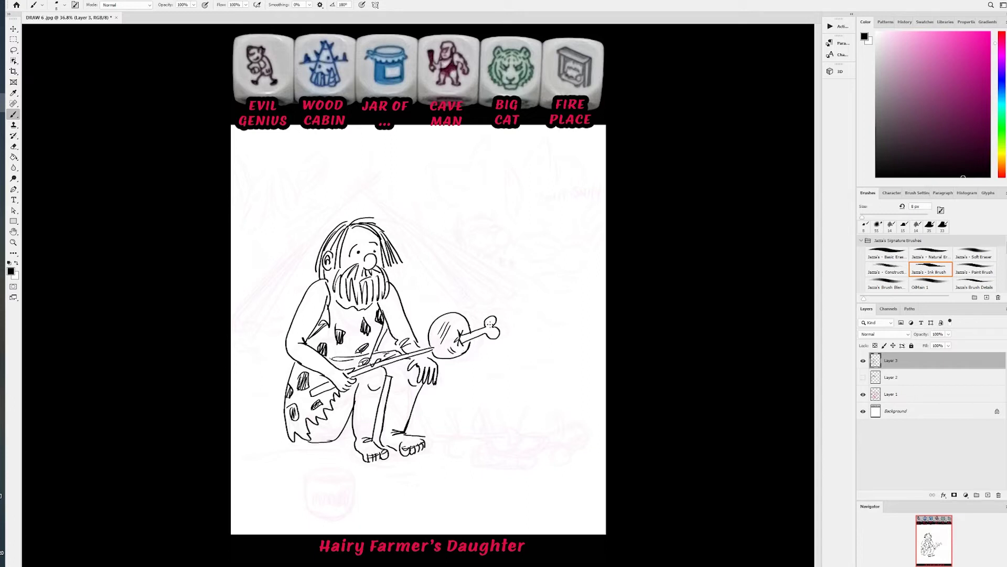
{"action": "left_click_drag", "start_coordinate": [493, 336], "coordinate": [493, 339]}
Draw the slanted wooden poles forming the left side of the shelter behind the caveman
{"action": "mouse_move", "coordinate": [360, 190]}
{"action": "left_mouse_down"}
{"action": "mouse_move", "coordinate": [238, 376]}
{"action": "mouse_move", "coordinate": [236, 361]}
{"action": "mouse_move", "coordinate": [360, 188]}
{"action": "left_mouse_up"}
{"action": "mouse_move", "coordinate": [235, 373]}
{"action": "left_mouse_down"}
{"action": "mouse_move", "coordinate": [250, 324]}
{"action": "mouse_move", "coordinate": [354, 181]}
{"action": "mouse_move", "coordinate": [232, 362]}
{"action": "left_mouse_up"}
{"action": "mouse_move", "coordinate": [242, 326]}
{"action": "left_mouse_down"}
{"action": "mouse_move", "coordinate": [345, 185]}
{"action": "mouse_move", "coordinate": [328, 216]}
{"action": "left_mouse_up"}
{"action": "mouse_move", "coordinate": [234, 328]}
{"action": "left_mouse_down"}
{"action": "mouse_move", "coordinate": [331, 194]}
{"action": "mouse_move", "coordinate": [309, 230]}
{"action": "mouse_move", "coordinate": [289, 235]}
{"action": "mouse_move", "coordinate": [254, 283]}
{"action": "left_mouse_up"}
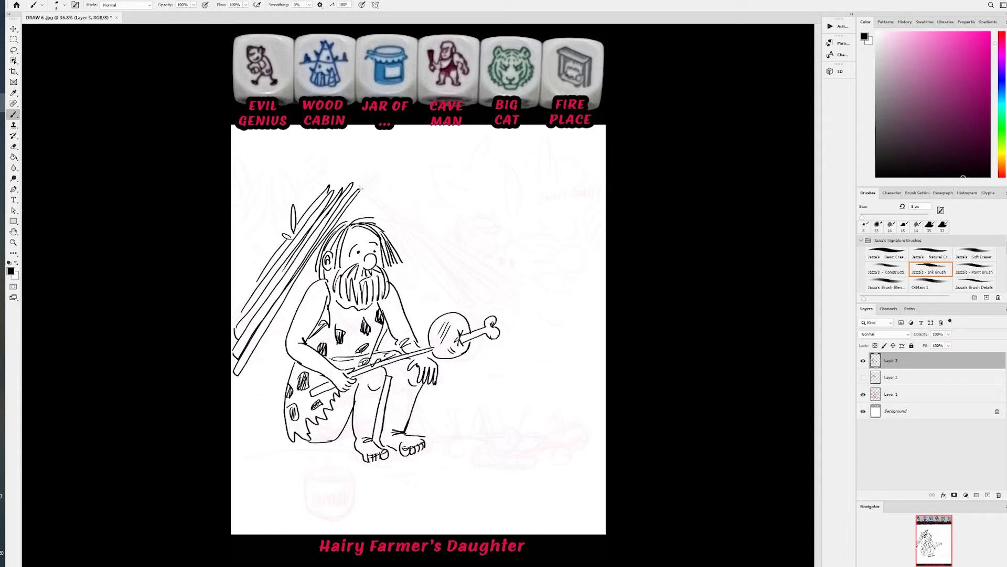
Draw the slanted poles on the shelter's right side and add small leaves and twigs to the wood
{"action": "left_click_drag", "start_coordinate": [360, 193], "coordinate": [460, 313]}
{"action": "left_click_drag", "start_coordinate": [359, 193], "coordinate": [448, 315]}
{"action": "left_click_drag", "start_coordinate": [357, 197], "coordinate": [447, 318]}
{"action": "left_click_drag", "start_coordinate": [401, 260], "coordinate": [440, 314]}
{"action": "left_click_drag", "start_coordinate": [403, 228], "coordinate": [431, 270]}
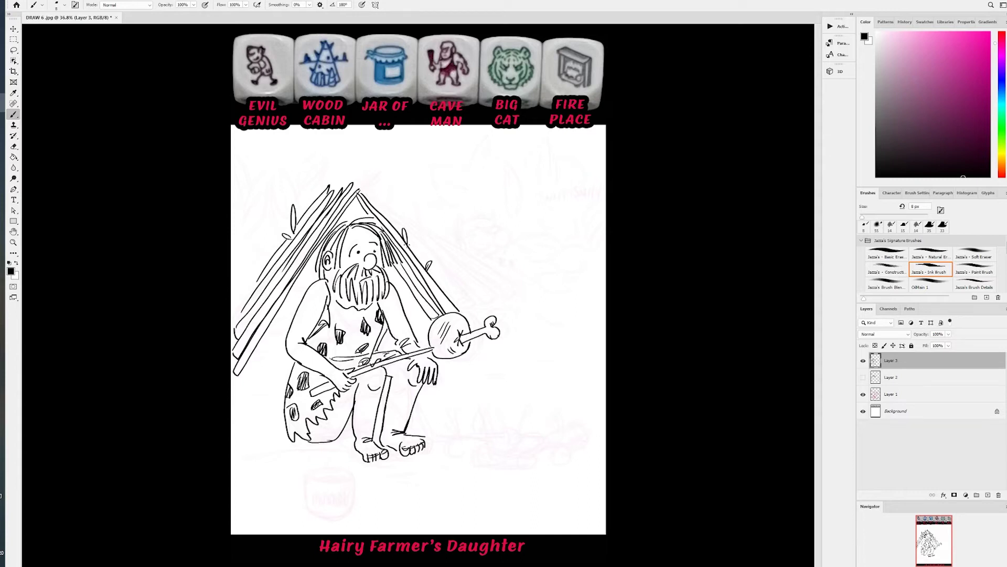
{"action": "left_click_drag", "start_coordinate": [419, 235], "coordinate": [407, 244]}
{"action": "mouse_move", "coordinate": [293, 212]}
{"action": "left_mouse_down"}
{"action": "mouse_move", "coordinate": [292, 230]}
{"action": "mouse_move", "coordinate": [242, 300]}
{"action": "left_mouse_up"}
Draw a small campfire beside the caveman's feet, and add shading to the figure and rock with ground lines nearby
{"action": "mouse_move", "coordinate": [347, 410]}
{"action": "left_mouse_down"}
{"action": "mouse_move", "coordinate": [339, 424]}
{"action": "mouse_move", "coordinate": [347, 412]}
{"action": "left_mouse_up"}
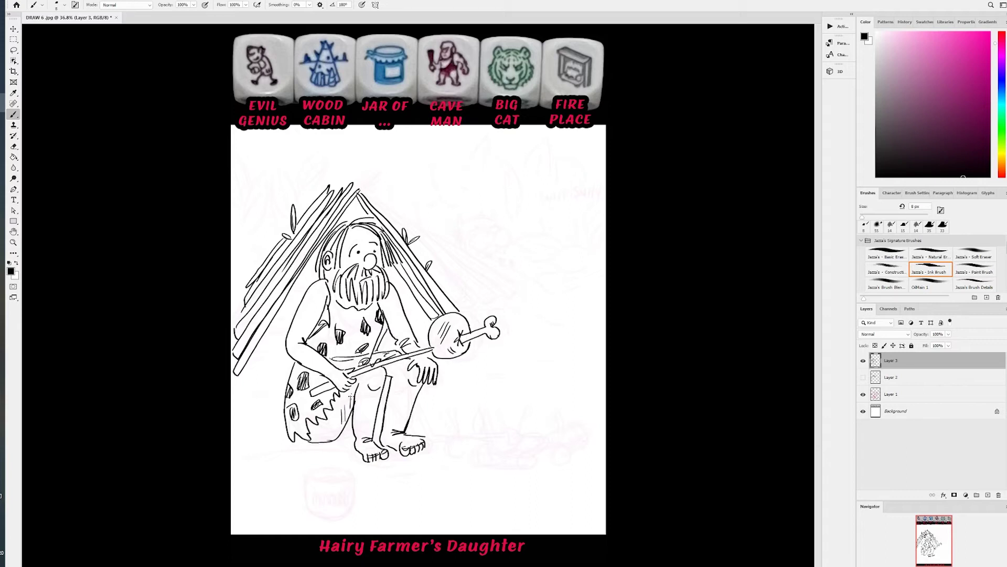
{"action": "left_click_drag", "start_coordinate": [346, 310], "coordinate": [348, 315]}
{"action": "left_click_drag", "start_coordinate": [352, 365], "coordinate": [365, 360]}
{"action": "mouse_move", "coordinate": [449, 436]}
{"action": "left_mouse_down"}
{"action": "mouse_move", "coordinate": [467, 443]}
{"action": "mouse_move", "coordinate": [449, 448]}
{"action": "mouse_move", "coordinate": [485, 434]}
{"action": "mouse_move", "coordinate": [466, 441]}
{"action": "mouse_move", "coordinate": [468, 413]}
{"action": "mouse_move", "coordinate": [465, 440]}
{"action": "mouse_move", "coordinate": [491, 439]}
{"action": "mouse_move", "coordinate": [460, 446]}
{"action": "mouse_move", "coordinate": [476, 453]}
{"action": "mouse_move", "coordinate": [496, 438]}
{"action": "mouse_move", "coordinate": [488, 443]}
{"action": "left_mouse_up"}
{"action": "mouse_move", "coordinate": [471, 452]}
{"action": "left_mouse_down"}
{"action": "mouse_move", "coordinate": [490, 445]}
{"action": "mouse_move", "coordinate": [435, 444]}
{"action": "left_mouse_up"}
{"action": "mouse_move", "coordinate": [434, 445]}
{"action": "left_mouse_down"}
{"action": "mouse_move", "coordinate": [453, 442]}
{"action": "mouse_move", "coordinate": [446, 420]}
{"action": "mouse_move", "coordinate": [461, 417]}
{"action": "left_mouse_up"}
{"action": "mouse_move", "coordinate": [340, 438]}
{"action": "left_mouse_down"}
{"action": "mouse_move", "coordinate": [369, 412]}
{"action": "mouse_move", "coordinate": [401, 417]}
{"action": "mouse_move", "coordinate": [386, 409]}
{"action": "mouse_move", "coordinate": [373, 423]}
{"action": "mouse_move", "coordinate": [389, 386]}
{"action": "left_mouse_up"}
{"action": "left_click_drag", "start_coordinate": [242, 431], "coordinate": [276, 434]}
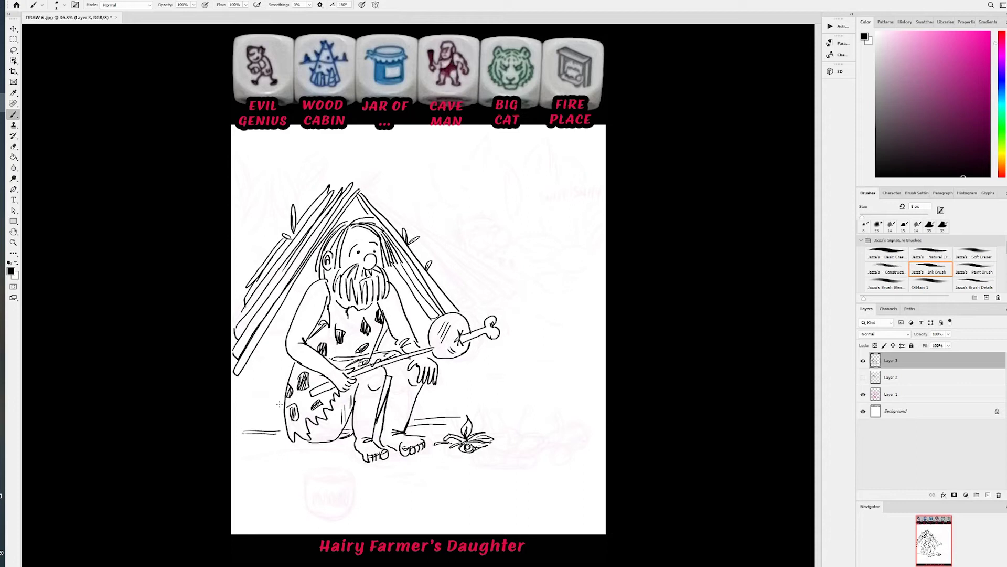
Add grass tufts and short ground lines at the base of both sides of the shelter
{"action": "mouse_move", "coordinate": [248, 374]}
{"action": "left_mouse_down"}
{"action": "mouse_move", "coordinate": [250, 358]}
{"action": "mouse_move", "coordinate": [260, 367]}
{"action": "left_mouse_up"}
{"action": "mouse_move", "coordinate": [262, 376]}
{"action": "left_mouse_down"}
{"action": "mouse_move", "coordinate": [273, 373]}
{"action": "mouse_move", "coordinate": [240, 380]}
{"action": "mouse_move", "coordinate": [244, 369]}
{"action": "left_mouse_up"}
{"action": "left_click_drag", "start_coordinate": [455, 367], "coordinate": [462, 366]}
{"action": "left_click_drag", "start_coordinate": [461, 370], "coordinate": [479, 350]}
{"action": "left_click_drag", "start_coordinate": [478, 354], "coordinate": [508, 368]}
{"action": "left_click_drag", "start_coordinate": [482, 363], "coordinate": [500, 366]}
Extend the shelter's right side with more long slanted poles
{"action": "left_click_drag", "start_coordinate": [379, 206], "coordinate": [490, 296]}
{"action": "left_click_drag", "start_coordinate": [421, 250], "coordinate": [492, 304]}
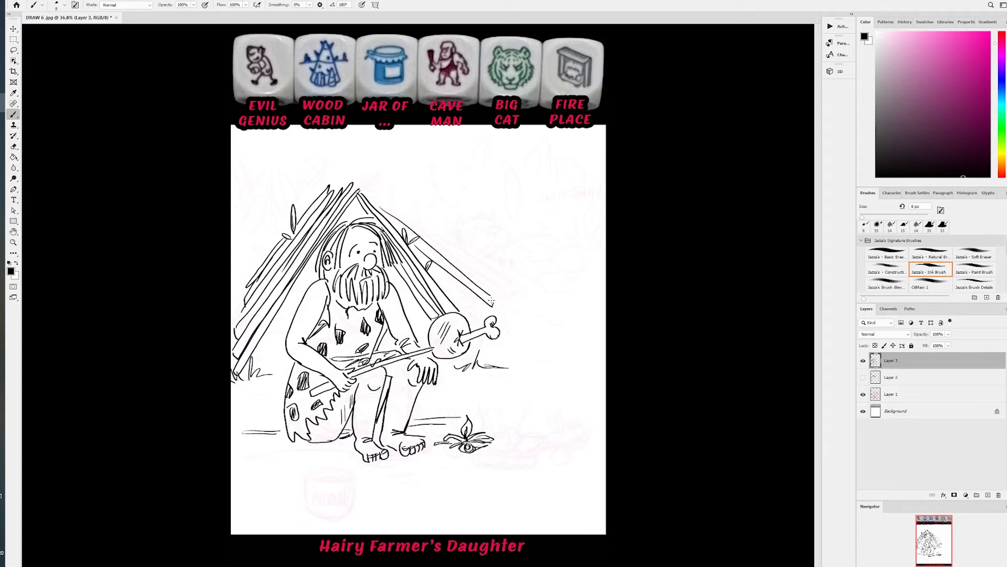
{"action": "left_click_drag", "start_coordinate": [433, 262], "coordinate": [475, 315]}
{"action": "left_click_drag", "start_coordinate": [444, 271], "coordinate": [479, 314]}
{"action": "mouse_move", "coordinate": [440, 251]}
{"action": "left_mouse_down"}
{"action": "mouse_move", "coordinate": [417, 231]}
{"action": "mouse_move", "coordinate": [508, 287]}
{"action": "left_mouse_up"}
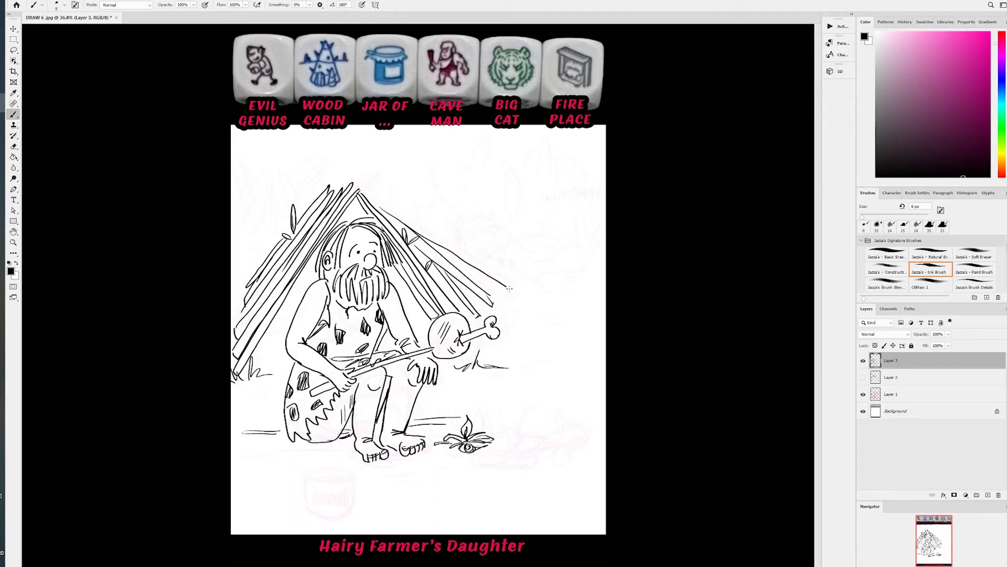
Ink the big cat's head peeking over the shelter's right side, with ears, closed eyes, nose and dotted muzzle
{"action": "mouse_move", "coordinate": [431, 242]}
{"action": "left_mouse_down"}
{"action": "mouse_move", "coordinate": [512, 300]}
{"action": "mouse_move", "coordinate": [473, 247]}
{"action": "mouse_move", "coordinate": [494, 261]}
{"action": "mouse_move", "coordinate": [450, 241]}
{"action": "mouse_move", "coordinate": [456, 251]}
{"action": "mouse_move", "coordinate": [501, 225]}
{"action": "mouse_move", "coordinate": [495, 232]}
{"action": "mouse_move", "coordinate": [475, 217]}
{"action": "mouse_move", "coordinate": [500, 212]}
{"action": "mouse_move", "coordinate": [459, 209]}
{"action": "mouse_move", "coordinate": [462, 250]}
{"action": "left_mouse_up"}
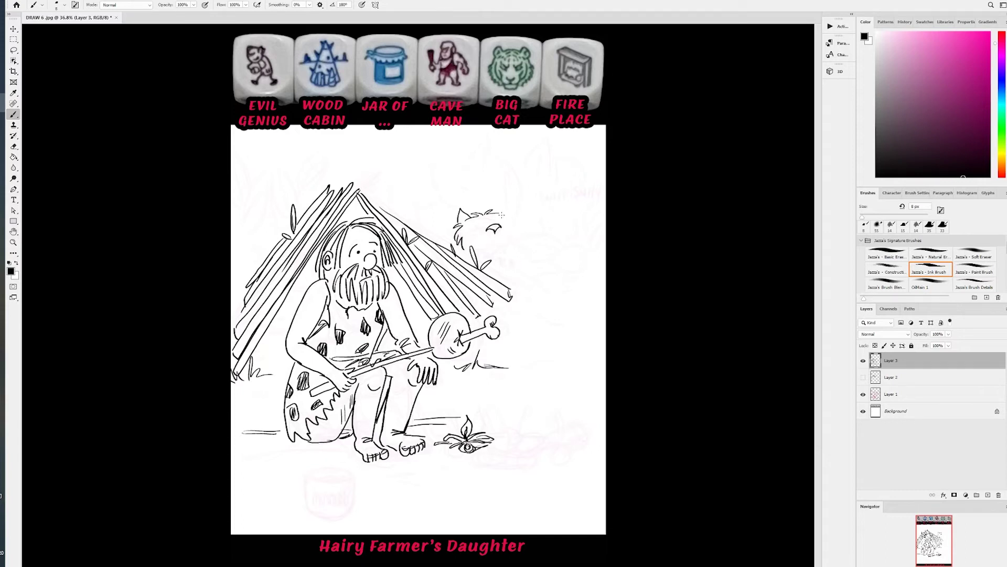
{"action": "mouse_move", "coordinate": [500, 213]}
{"action": "left_mouse_down"}
{"action": "mouse_move", "coordinate": [508, 205]}
{"action": "mouse_move", "coordinate": [510, 217]}
{"action": "left_mouse_up"}
{"action": "left_click", "coordinate": [479, 226]}
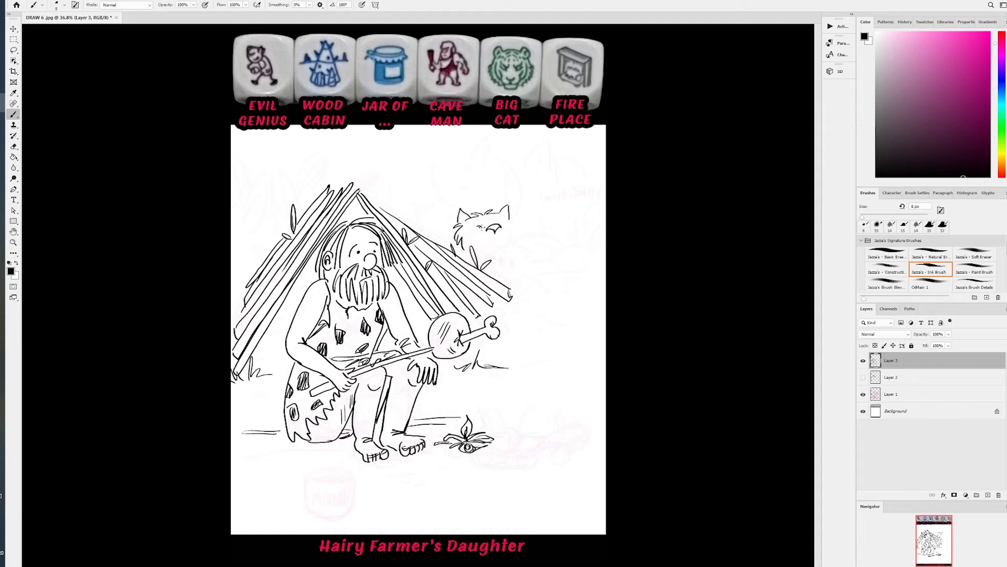
{"action": "mouse_move", "coordinate": [502, 226]}
{"action": "left_mouse_down"}
{"action": "mouse_move", "coordinate": [515, 236]}
{"action": "mouse_move", "coordinate": [505, 248]}
{"action": "mouse_move", "coordinate": [472, 233]}
{"action": "mouse_move", "coordinate": [473, 245]}
{"action": "mouse_move", "coordinate": [494, 240]}
{"action": "left_mouse_up"}
{"action": "left_click", "coordinate": [501, 232]}
{"action": "left_click", "coordinate": [502, 234]}
{"action": "left_click", "coordinate": [504, 235]}
{"action": "left_click", "coordinate": [506, 231]}
{"action": "left_click", "coordinate": [485, 235]}
{"action": "left_click", "coordinate": [483, 240]}
Add the big cat's whiskers, forehead and ear fur, chin and chest beneath its head
{"action": "left_click_drag", "start_coordinate": [508, 226], "coordinate": [531, 217]}
{"action": "mouse_move", "coordinate": [510, 228]}
{"action": "left_mouse_down"}
{"action": "mouse_move", "coordinate": [531, 225]}
{"action": "mouse_move", "coordinate": [449, 241]}
{"action": "mouse_move", "coordinate": [498, 248]}
{"action": "mouse_move", "coordinate": [492, 273]}
{"action": "mouse_move", "coordinate": [459, 255]}
{"action": "mouse_move", "coordinate": [488, 273]}
{"action": "left_mouse_up"}
{"action": "left_click_drag", "start_coordinate": [488, 220], "coordinate": [489, 225]}
{"action": "mouse_move", "coordinate": [491, 220]}
{"action": "left_mouse_down"}
{"action": "mouse_move", "coordinate": [510, 209]}
{"action": "mouse_move", "coordinate": [461, 225]}
{"action": "left_mouse_up"}
{"action": "left_click_drag", "start_coordinate": [470, 215], "coordinate": [465, 223]}
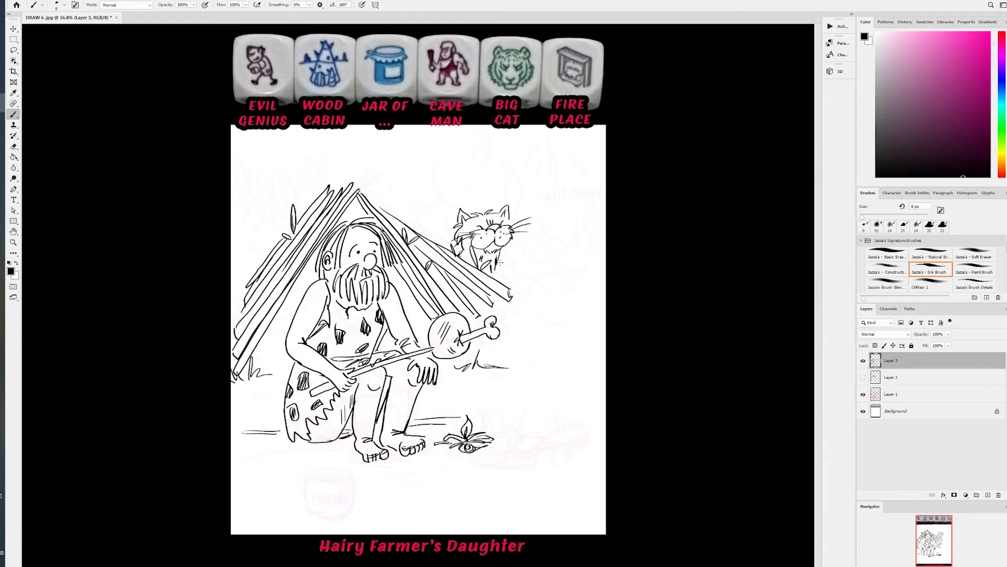
{"action": "left_click_drag", "start_coordinate": [509, 257], "coordinate": [501, 264]}
Letter the word "SNIFF" twice beside the big cat's face
{"action": "left_click_drag", "start_coordinate": [523, 207], "coordinate": [534, 216]}
{"action": "left_click", "coordinate": [536, 214]}
{"action": "left_click_drag", "start_coordinate": [535, 208], "coordinate": [539, 212]}
{"action": "left_click_drag", "start_coordinate": [542, 208], "coordinate": [548, 207]}
{"action": "mouse_move", "coordinate": [542, 211]}
{"action": "left_mouse_down"}
{"action": "mouse_move", "coordinate": [532, 235]}
{"action": "mouse_move", "coordinate": [549, 231]}
{"action": "left_mouse_up"}
{"action": "left_click", "coordinate": [550, 234]}
{"action": "left_click_drag", "start_coordinate": [551, 227], "coordinate": [557, 226]}
{"action": "left_click_drag", "start_coordinate": [551, 231], "coordinate": [555, 230]}
Draw a cloud-shaped thought bubble above the big cat and start a smiling cat's nose and mouth inside it
{"action": "mouse_move", "coordinate": [515, 192]}
{"action": "left_mouse_down"}
{"action": "mouse_move", "coordinate": [513, 200]}
{"action": "mouse_move", "coordinate": [545, 199]}
{"action": "mouse_move", "coordinate": [533, 198]}
{"action": "mouse_move", "coordinate": [540, 162]}
{"action": "mouse_move", "coordinate": [569, 131]}
{"action": "left_mouse_up"}
{"action": "mouse_move", "coordinate": [538, 184]}
{"action": "left_mouse_down"}
{"action": "mouse_move", "coordinate": [576, 214]}
{"action": "mouse_move", "coordinate": [603, 209]}
{"action": "left_mouse_up"}
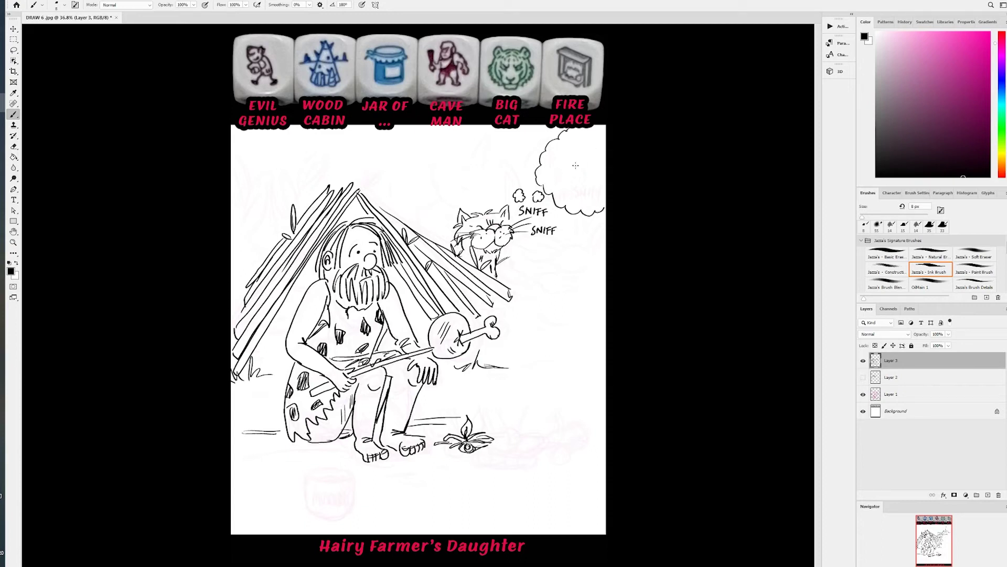
{"action": "left_click_drag", "start_coordinate": [575, 162], "coordinate": [588, 161]}
{"action": "mouse_move", "coordinate": [567, 161]}
{"action": "left_mouse_down"}
{"action": "mouse_move", "coordinate": [563, 181]}
{"action": "mouse_move", "coordinate": [589, 168]}
{"action": "mouse_move", "coordinate": [576, 191]}
{"action": "mouse_move", "coordinate": [603, 187]}
{"action": "left_mouse_up"}
{"action": "mouse_move", "coordinate": [576, 174]}
{"action": "left_mouse_down"}
{"action": "mouse_move", "coordinate": [578, 184]}
{"action": "mouse_move", "coordinate": [597, 174]}
{"action": "left_mouse_up"}
{"action": "left_click_drag", "start_coordinate": [487, 240], "coordinate": [500, 247]}
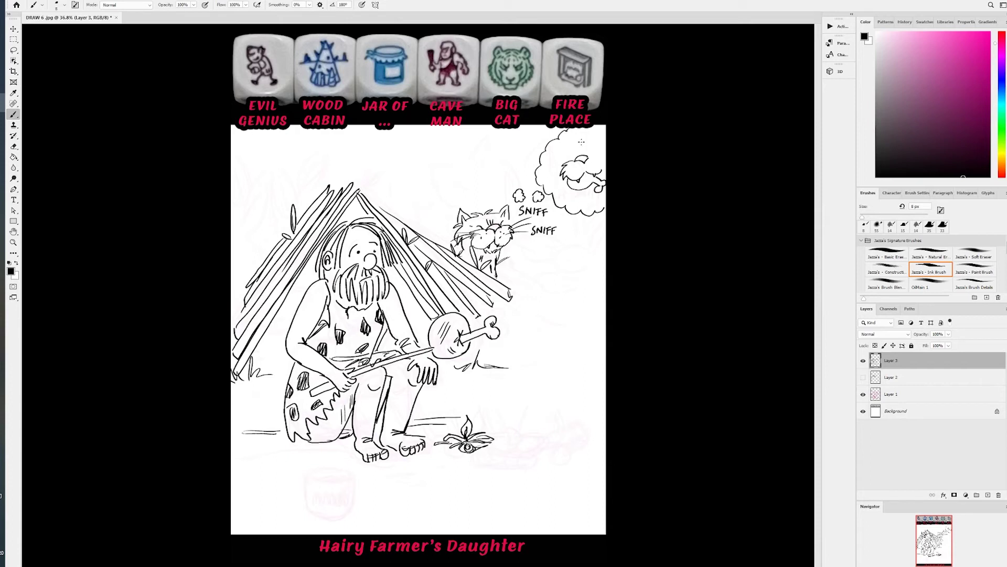
Complete the cat's face in the thought bubble with open eyes, furry head outline, ears, tongue and whiskers
{"action": "mouse_move", "coordinate": [569, 163]}
{"action": "left_mouse_down"}
{"action": "mouse_move", "coordinate": [592, 147]}
{"action": "mouse_move", "coordinate": [596, 161]}
{"action": "mouse_move", "coordinate": [573, 151]}
{"action": "mouse_move", "coordinate": [569, 160]}
{"action": "mouse_move", "coordinate": [596, 158]}
{"action": "left_mouse_up"}
{"action": "left_click_drag", "start_coordinate": [596, 159], "coordinate": [600, 171]}
{"action": "left_click_drag", "start_coordinate": [577, 148], "coordinate": [579, 153]}
{"action": "mouse_move", "coordinate": [581, 147]}
{"action": "left_mouse_down"}
{"action": "mouse_move", "coordinate": [549, 149]}
{"action": "mouse_move", "coordinate": [601, 131]}
{"action": "mouse_move", "coordinate": [600, 142]}
{"action": "mouse_move", "coordinate": [546, 164]}
{"action": "mouse_move", "coordinate": [549, 182]}
{"action": "left_mouse_up"}
{"action": "left_click_drag", "start_coordinate": [597, 147], "coordinate": [604, 160]}
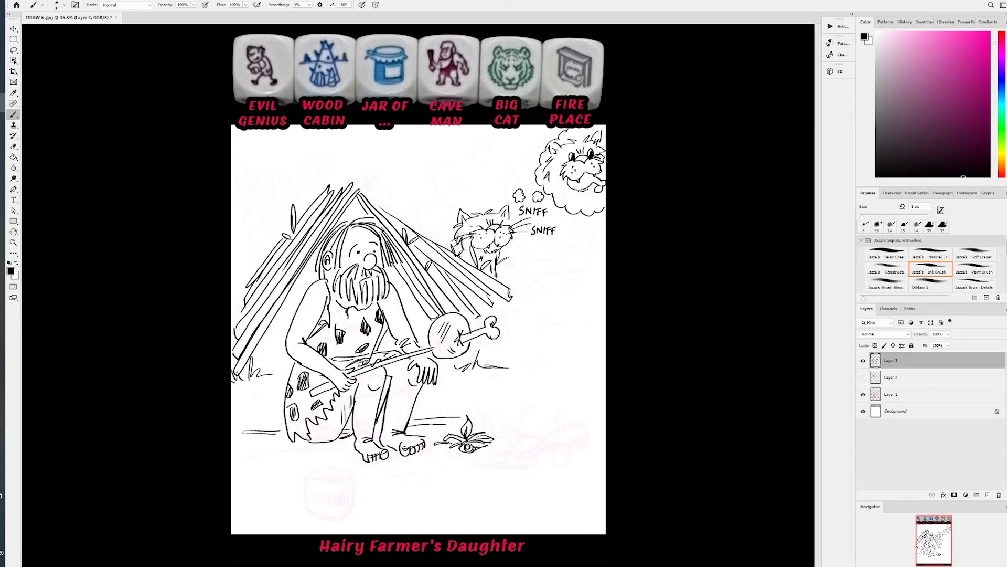
{"action": "left_click_drag", "start_coordinate": [586, 176], "coordinate": [582, 184]}
{"action": "mouse_move", "coordinate": [588, 176]}
{"action": "left_mouse_down"}
{"action": "mouse_move", "coordinate": [584, 184]}
{"action": "mouse_move", "coordinate": [597, 182]}
{"action": "left_mouse_up"}
{"action": "left_click_drag", "start_coordinate": [563, 189], "coordinate": [562, 204]}
{"action": "left_click_drag", "start_coordinate": [571, 171], "coordinate": [541, 160]}
{"action": "mouse_move", "coordinate": [572, 168]}
{"action": "left_mouse_down"}
{"action": "mouse_move", "coordinate": [537, 174]}
{"action": "mouse_move", "coordinate": [607, 157]}
{"action": "left_mouse_up"}
Draw large wavy-edged jungle leaves behind and around the big cat's head
{"action": "mouse_move", "coordinate": [466, 169]}
{"action": "left_mouse_down"}
{"action": "mouse_move", "coordinate": [482, 186]}
{"action": "mouse_move", "coordinate": [455, 181]}
{"action": "mouse_move", "coordinate": [458, 152]}
{"action": "mouse_move", "coordinate": [484, 187]}
{"action": "mouse_move", "coordinate": [502, 176]}
{"action": "mouse_move", "coordinate": [507, 166]}
{"action": "mouse_move", "coordinate": [490, 173]}
{"action": "mouse_move", "coordinate": [498, 146]}
{"action": "mouse_move", "coordinate": [516, 137]}
{"action": "mouse_move", "coordinate": [517, 176]}
{"action": "mouse_move", "coordinate": [503, 185]}
{"action": "mouse_move", "coordinate": [537, 164]}
{"action": "left_mouse_up"}
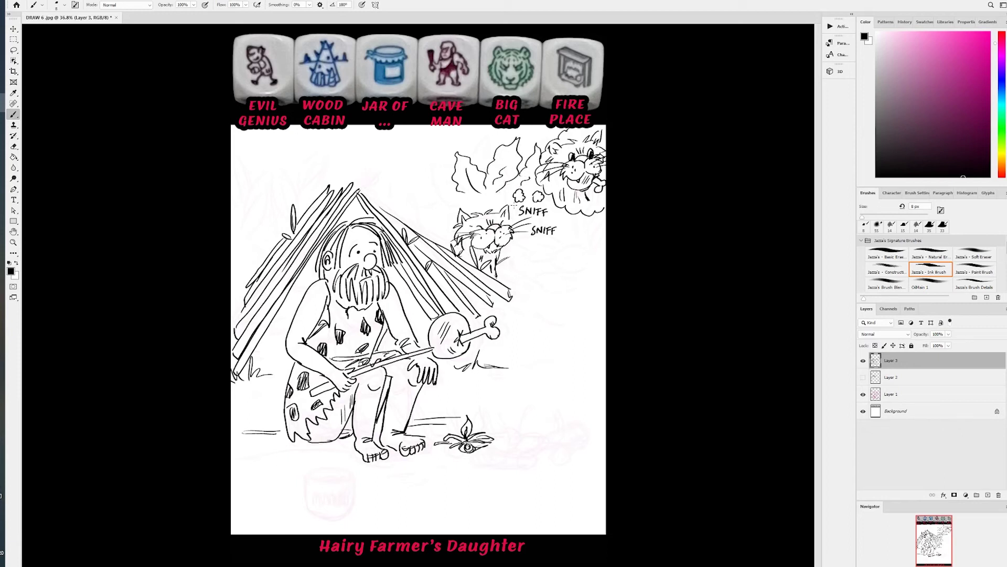
{"action": "mouse_move", "coordinate": [485, 210]}
{"action": "left_mouse_down"}
{"action": "mouse_move", "coordinate": [440, 195]}
{"action": "mouse_move", "coordinate": [447, 206]}
{"action": "mouse_move", "coordinate": [488, 206]}
{"action": "mouse_move", "coordinate": [524, 182]}
{"action": "mouse_move", "coordinate": [512, 211]}
{"action": "left_mouse_up"}
{"action": "mouse_move", "coordinate": [445, 227]}
{"action": "left_mouse_down"}
{"action": "mouse_move", "coordinate": [436, 210]}
{"action": "mouse_move", "coordinate": [430, 229]}
{"action": "mouse_move", "coordinate": [426, 194]}
{"action": "mouse_move", "coordinate": [455, 222]}
{"action": "left_mouse_up"}
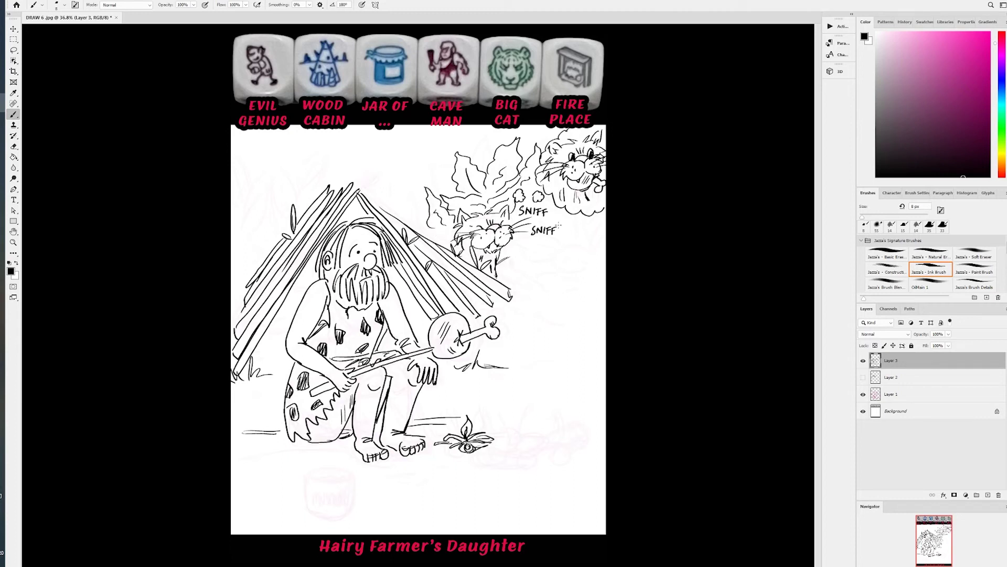
Draw a tall broad-leaved plant beneath the thought bubble, with grass at its base and around the big cat
{"action": "mouse_move", "coordinate": [521, 245]}
{"action": "left_mouse_down"}
{"action": "mouse_move", "coordinate": [551, 246]}
{"action": "mouse_move", "coordinate": [513, 248]}
{"action": "mouse_move", "coordinate": [550, 254]}
{"action": "mouse_move", "coordinate": [512, 245]}
{"action": "mouse_move", "coordinate": [531, 256]}
{"action": "mouse_move", "coordinate": [549, 250]}
{"action": "mouse_move", "coordinate": [565, 222]}
{"action": "mouse_move", "coordinate": [548, 214]}
{"action": "mouse_move", "coordinate": [586, 242]}
{"action": "mouse_move", "coordinate": [553, 248]}
{"action": "mouse_move", "coordinate": [589, 257]}
{"action": "mouse_move", "coordinate": [594, 227]}
{"action": "mouse_move", "coordinate": [604, 236]}
{"action": "mouse_move", "coordinate": [591, 252]}
{"action": "mouse_move", "coordinate": [591, 285]}
{"action": "mouse_move", "coordinate": [544, 261]}
{"action": "mouse_move", "coordinate": [532, 283]}
{"action": "mouse_move", "coordinate": [578, 269]}
{"action": "left_mouse_up"}
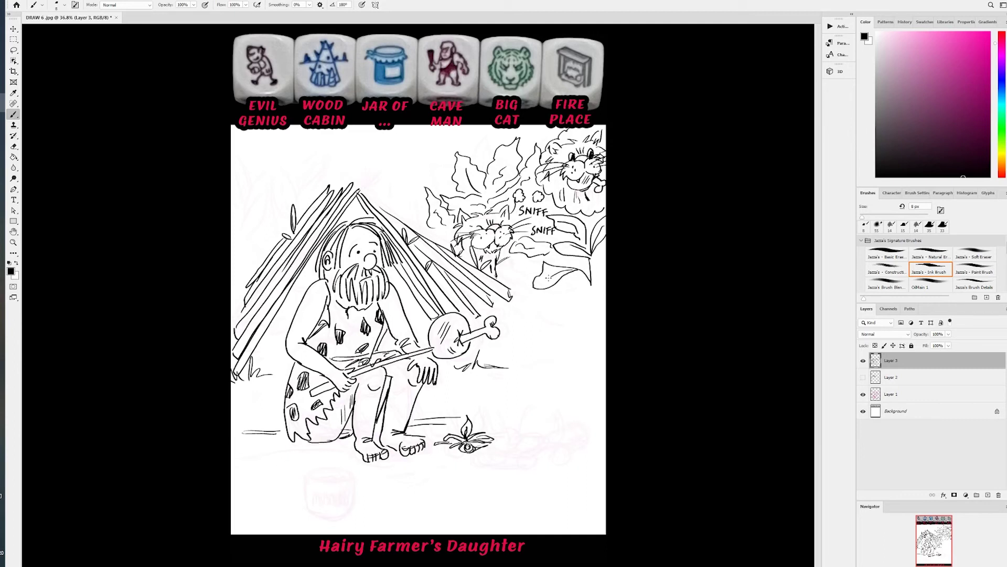
{"action": "left_click_drag", "start_coordinate": [591, 252], "coordinate": [594, 281]}
{"action": "left_click_drag", "start_coordinate": [590, 278], "coordinate": [593, 335]}
{"action": "mouse_move", "coordinate": [580, 300]}
{"action": "left_mouse_down"}
{"action": "mouse_move", "coordinate": [536, 315]}
{"action": "mouse_move", "coordinate": [534, 306]}
{"action": "mouse_move", "coordinate": [577, 301]}
{"action": "mouse_move", "coordinate": [571, 288]}
{"action": "mouse_move", "coordinate": [548, 290]}
{"action": "mouse_move", "coordinate": [607, 283]}
{"action": "mouse_move", "coordinate": [613, 270]}
{"action": "left_mouse_up"}
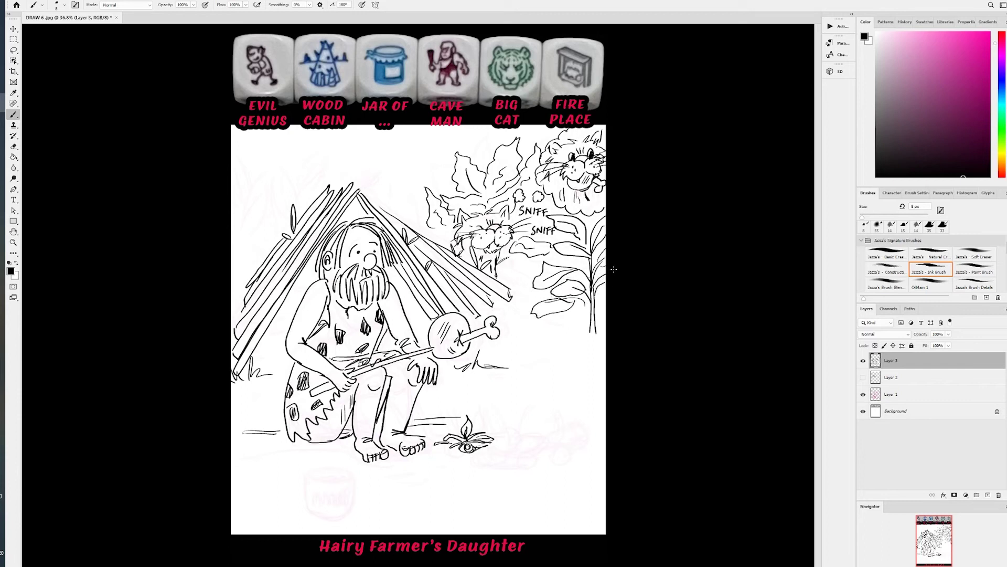
{"action": "mouse_move", "coordinate": [574, 332]}
{"action": "left_mouse_down"}
{"action": "mouse_move", "coordinate": [580, 320]}
{"action": "mouse_move", "coordinate": [603, 325]}
{"action": "left_mouse_up"}
{"action": "mouse_move", "coordinate": [507, 281]}
{"action": "left_mouse_down"}
{"action": "mouse_move", "coordinate": [529, 254]}
{"action": "mouse_move", "coordinate": [532, 266]}
{"action": "left_mouse_up"}
{"action": "mouse_move", "coordinate": [415, 229]}
{"action": "left_mouse_down"}
{"action": "mouse_move", "coordinate": [405, 194]}
{"action": "mouse_move", "coordinate": [423, 219]}
{"action": "mouse_move", "coordinate": [446, 226]}
{"action": "left_mouse_up"}
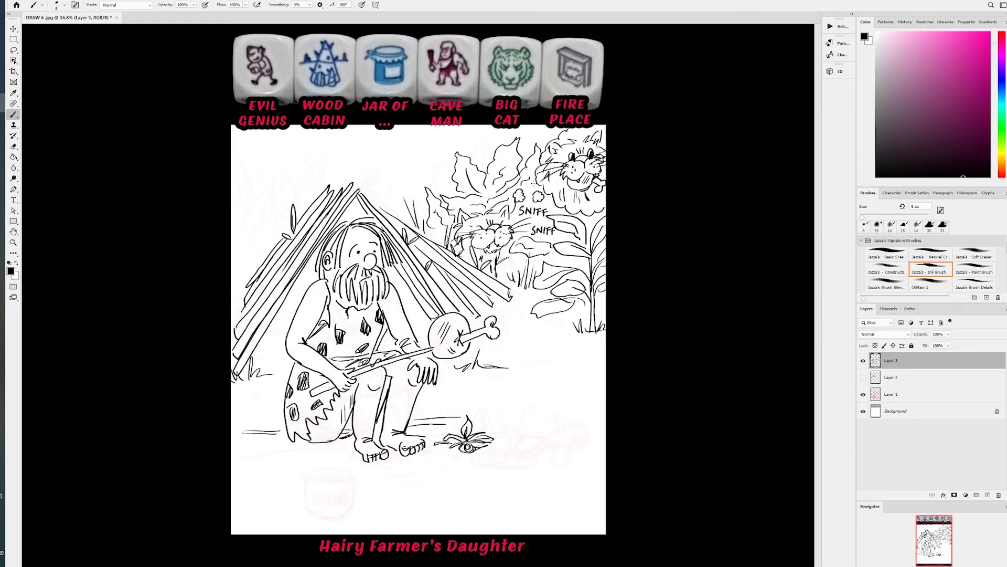
Draw hanging leafy branches along the canvas's upper edge and tree trunk lines behind the shelter
{"action": "mouse_move", "coordinate": [382, 148]}
{"action": "left_mouse_down"}
{"action": "mouse_move", "coordinate": [404, 156]}
{"action": "mouse_move", "coordinate": [389, 184]}
{"action": "mouse_move", "coordinate": [406, 185]}
{"action": "mouse_move", "coordinate": [395, 175]}
{"action": "mouse_move", "coordinate": [396, 197]}
{"action": "left_mouse_up"}
{"action": "mouse_move", "coordinate": [418, 156]}
{"action": "left_mouse_down"}
{"action": "mouse_move", "coordinate": [412, 178]}
{"action": "mouse_move", "coordinate": [423, 141]}
{"action": "mouse_move", "coordinate": [433, 145]}
{"action": "mouse_move", "coordinate": [402, 132]}
{"action": "mouse_move", "coordinate": [369, 165]}
{"action": "mouse_move", "coordinate": [375, 134]}
{"action": "mouse_move", "coordinate": [389, 129]}
{"action": "mouse_move", "coordinate": [433, 171]}
{"action": "mouse_move", "coordinate": [443, 147]}
{"action": "mouse_move", "coordinate": [433, 167]}
{"action": "mouse_move", "coordinate": [434, 155]}
{"action": "mouse_move", "coordinate": [448, 158]}
{"action": "mouse_move", "coordinate": [446, 175]}
{"action": "left_mouse_up"}
{"action": "mouse_move", "coordinate": [456, 131]}
{"action": "left_mouse_down"}
{"action": "mouse_move", "coordinate": [465, 152]}
{"action": "mouse_move", "coordinate": [433, 137]}
{"action": "mouse_move", "coordinate": [427, 156]}
{"action": "mouse_move", "coordinate": [478, 136]}
{"action": "mouse_move", "coordinate": [478, 154]}
{"action": "left_mouse_up"}
{"action": "mouse_move", "coordinate": [343, 134]}
{"action": "left_mouse_down"}
{"action": "mouse_move", "coordinate": [337, 152]}
{"action": "mouse_move", "coordinate": [352, 156]}
{"action": "mouse_move", "coordinate": [340, 172]}
{"action": "mouse_move", "coordinate": [362, 150]}
{"action": "left_mouse_up"}
{"action": "left_click_drag", "start_coordinate": [362, 153], "coordinate": [355, 177]}
{"action": "mouse_move", "coordinate": [363, 153]}
{"action": "left_mouse_down"}
{"action": "mouse_move", "coordinate": [360, 178]}
{"action": "mouse_move", "coordinate": [396, 202]}
{"action": "mouse_move", "coordinate": [377, 188]}
{"action": "mouse_move", "coordinate": [377, 210]}
{"action": "left_mouse_up"}
{"action": "mouse_move", "coordinate": [389, 188]}
{"action": "left_mouse_down"}
{"action": "mouse_move", "coordinate": [381, 211]}
{"action": "mouse_move", "coordinate": [390, 219]}
{"action": "left_mouse_up"}
{"action": "left_click_drag", "start_coordinate": [403, 206], "coordinate": [397, 219]}
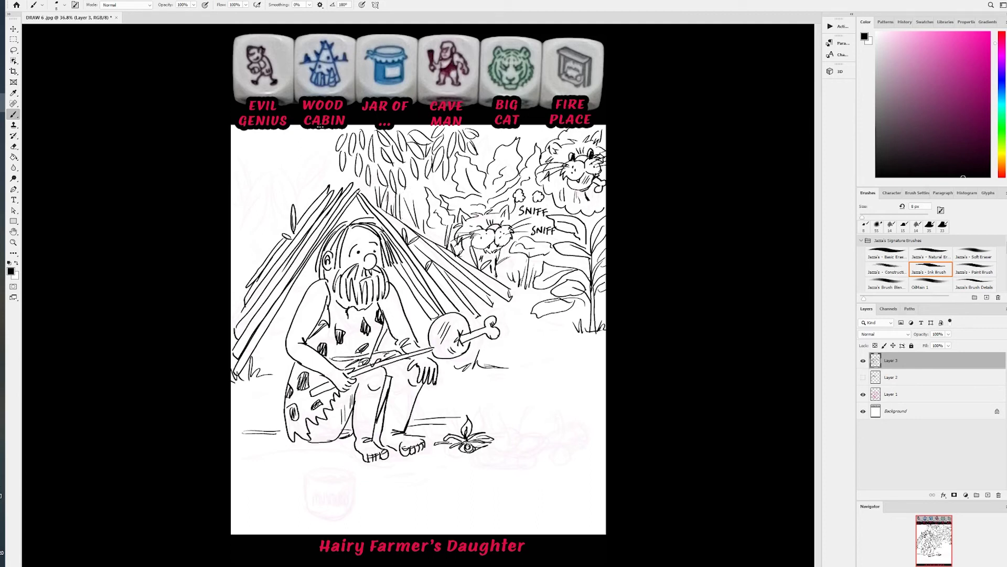
Thicken the hanging foliage above the shelter with extra stems, leaves and shading strokes
{"action": "left_click_drag", "start_coordinate": [412, 174], "coordinate": [413, 192]}
{"action": "mouse_move", "coordinate": [405, 135]}
{"action": "left_mouse_down"}
{"action": "mouse_move", "coordinate": [394, 157]}
{"action": "mouse_move", "coordinate": [380, 160]}
{"action": "mouse_move", "coordinate": [341, 142]}
{"action": "mouse_move", "coordinate": [338, 164]}
{"action": "mouse_move", "coordinate": [353, 126]}
{"action": "mouse_move", "coordinate": [357, 142]}
{"action": "mouse_move", "coordinate": [369, 139]}
{"action": "mouse_move", "coordinate": [373, 170]}
{"action": "left_mouse_up"}
{"action": "mouse_move", "coordinate": [372, 134]}
{"action": "left_mouse_down"}
{"action": "mouse_move", "coordinate": [381, 169]}
{"action": "mouse_move", "coordinate": [381, 146]}
{"action": "mouse_move", "coordinate": [391, 163]}
{"action": "left_mouse_up"}
{"action": "mouse_move", "coordinate": [374, 130]}
{"action": "left_mouse_down"}
{"action": "mouse_move", "coordinate": [390, 188]}
{"action": "mouse_move", "coordinate": [381, 183]}
{"action": "mouse_move", "coordinate": [400, 184]}
{"action": "mouse_move", "coordinate": [400, 175]}
{"action": "mouse_move", "coordinate": [411, 193]}
{"action": "left_mouse_up"}
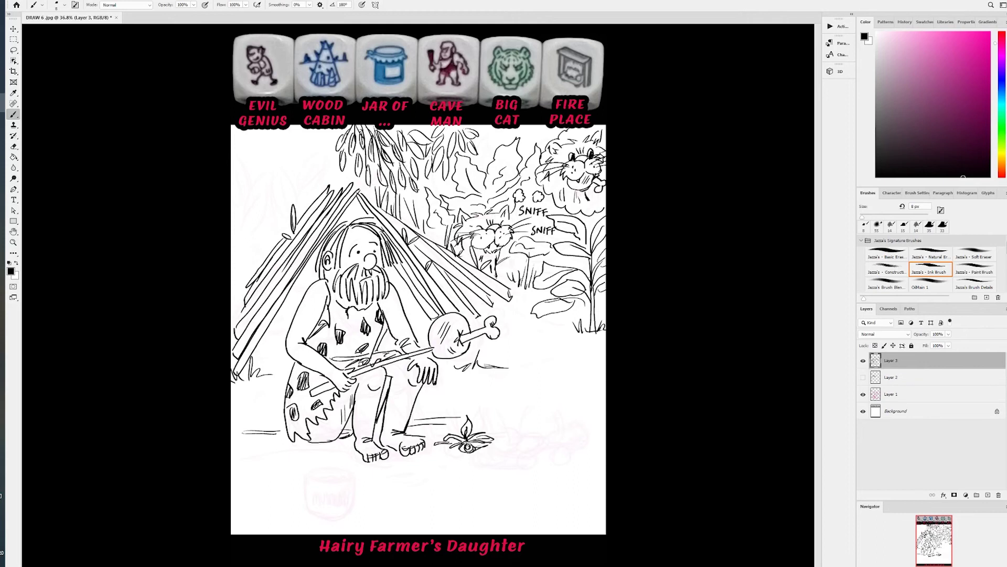
{"action": "mouse_move", "coordinate": [417, 146]}
{"action": "left_mouse_down"}
{"action": "mouse_move", "coordinate": [408, 168]}
{"action": "mouse_move", "coordinate": [408, 143]}
{"action": "mouse_move", "coordinate": [437, 134]}
{"action": "mouse_move", "coordinate": [428, 153]}
{"action": "mouse_move", "coordinate": [441, 152]}
{"action": "left_mouse_up"}
{"action": "mouse_move", "coordinate": [452, 124]}
{"action": "left_mouse_down"}
{"action": "mouse_move", "coordinate": [444, 174]}
{"action": "mouse_move", "coordinate": [450, 148]}
{"action": "mouse_move", "coordinate": [488, 154]}
{"action": "mouse_move", "coordinate": [508, 132]}
{"action": "mouse_move", "coordinate": [495, 131]}
{"action": "left_mouse_up"}
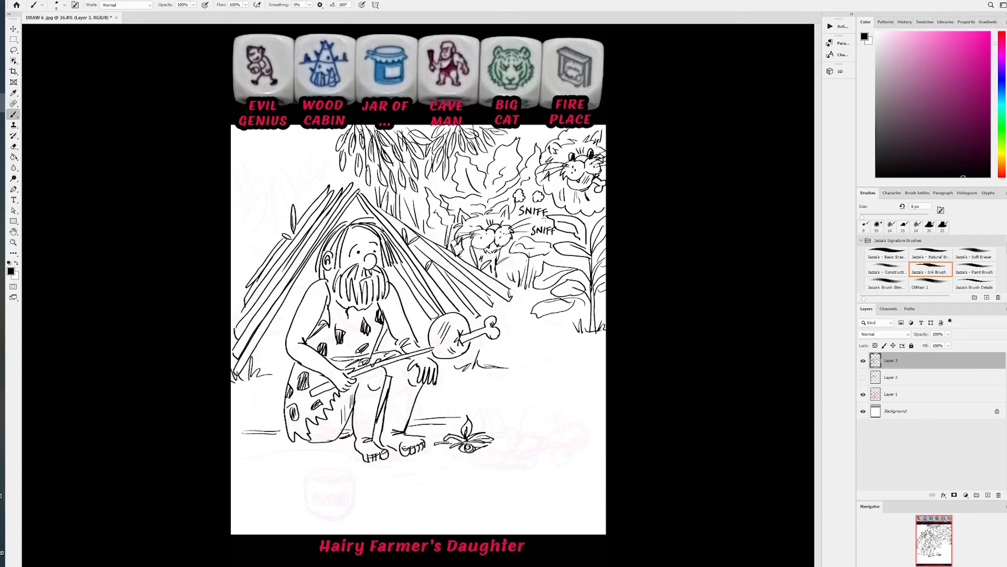
Fill the background left of the shelter with rounded scalloped bushes, treetops and long grass blades
{"action": "mouse_move", "coordinate": [242, 188]}
{"action": "left_mouse_down"}
{"action": "mouse_move", "coordinate": [255, 152]}
{"action": "mouse_move", "coordinate": [268, 146]}
{"action": "mouse_move", "coordinate": [279, 162]}
{"action": "mouse_move", "coordinate": [307, 142]}
{"action": "mouse_move", "coordinate": [338, 178]}
{"action": "left_mouse_up"}
{"action": "mouse_move", "coordinate": [252, 210]}
{"action": "left_mouse_down"}
{"action": "mouse_move", "coordinate": [274, 197]}
{"action": "mouse_move", "coordinate": [284, 216]}
{"action": "left_mouse_up"}
{"action": "mouse_move", "coordinate": [251, 217]}
{"action": "left_mouse_down"}
{"action": "mouse_move", "coordinate": [234, 227]}
{"action": "mouse_move", "coordinate": [270, 231]}
{"action": "mouse_move", "coordinate": [228, 253]}
{"action": "mouse_move", "coordinate": [242, 249]}
{"action": "left_mouse_up"}
{"action": "left_click_drag", "start_coordinate": [237, 274], "coordinate": [260, 248]}
{"action": "left_click_drag", "start_coordinate": [249, 270], "coordinate": [270, 246]}
{"action": "left_click_drag", "start_coordinate": [231, 154], "coordinate": [248, 154]}
{"action": "mouse_move", "coordinate": [274, 189]}
{"action": "left_mouse_down"}
{"action": "mouse_move", "coordinate": [294, 168]}
{"action": "mouse_move", "coordinate": [325, 173]}
{"action": "mouse_move", "coordinate": [317, 176]}
{"action": "left_mouse_up"}
{"action": "mouse_move", "coordinate": [301, 190]}
{"action": "left_mouse_down"}
{"action": "mouse_move", "coordinate": [308, 196]}
{"action": "mouse_move", "coordinate": [273, 182]}
{"action": "mouse_move", "coordinate": [288, 191]}
{"action": "left_mouse_up"}
{"action": "left_click_drag", "start_coordinate": [288, 189], "coordinate": [308, 198]}
{"action": "left_click_drag", "start_coordinate": [232, 206], "coordinate": [252, 193]}
{"action": "left_click_drag", "start_coordinate": [263, 228], "coordinate": [282, 233]}
{"action": "mouse_move", "coordinate": [274, 152]}
{"action": "left_mouse_down"}
{"action": "mouse_move", "coordinate": [286, 137]}
{"action": "mouse_move", "coordinate": [340, 134]}
{"action": "left_mouse_up"}
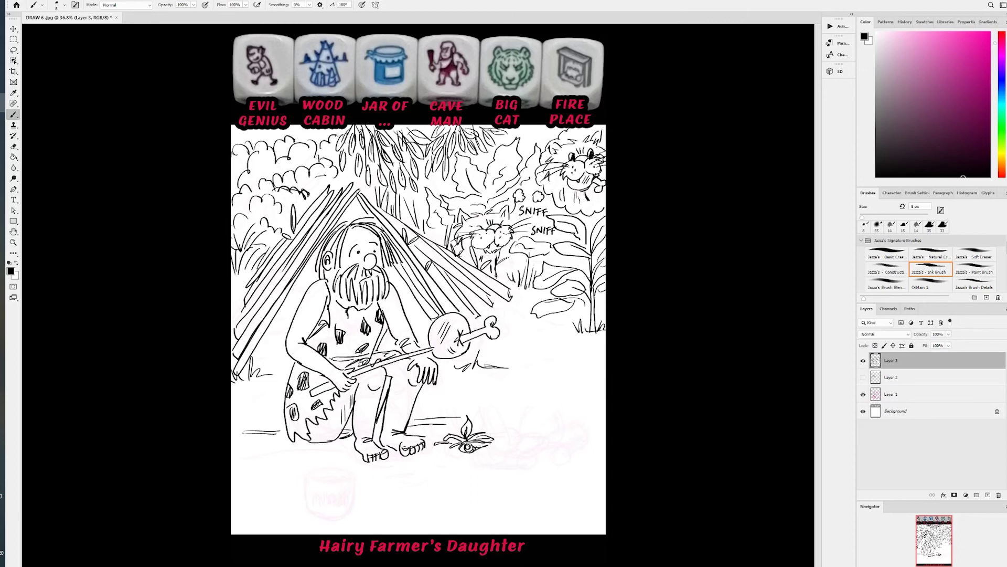
Hatch shading onto the shelter and add grass tufts to the open ground right of the caveman
{"action": "left_click_drag", "start_coordinate": [355, 184], "coordinate": [406, 228]}
{"action": "left_click_drag", "start_coordinate": [310, 274], "coordinate": [269, 339]}
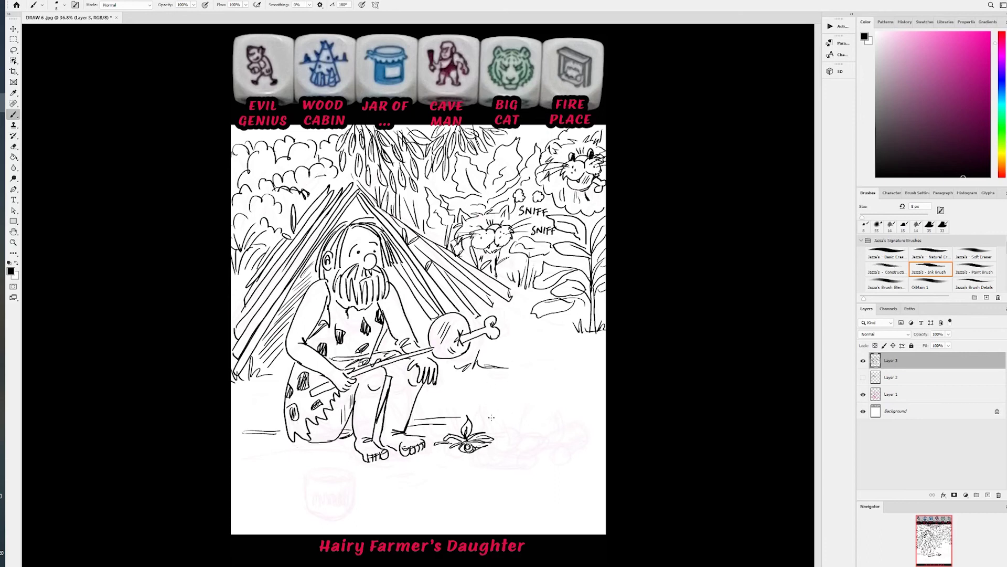
{"action": "mouse_move", "coordinate": [500, 413]}
{"action": "left_mouse_down"}
{"action": "mouse_move", "coordinate": [489, 415]}
{"action": "mouse_move", "coordinate": [547, 413]}
{"action": "left_mouse_up"}
{"action": "mouse_move", "coordinate": [514, 314]}
{"action": "left_mouse_down"}
{"action": "mouse_move", "coordinate": [522, 342]}
{"action": "mouse_move", "coordinate": [573, 350]}
{"action": "left_mouse_up"}
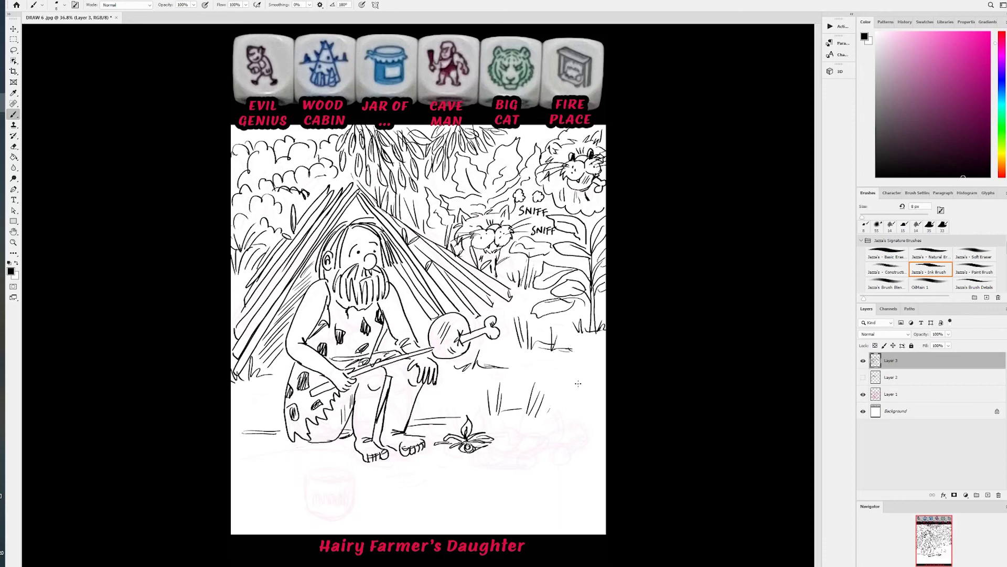
Draw an open jar labelled "MUSTARD" right of the campfire, with its lid leaning against it and grass around
{"action": "mouse_move", "coordinate": [529, 434]}
{"action": "left_mouse_down"}
{"action": "mouse_move", "coordinate": [560, 431]}
{"action": "mouse_move", "coordinate": [526, 431]}
{"action": "mouse_move", "coordinate": [558, 429]}
{"action": "mouse_move", "coordinate": [526, 449]}
{"action": "mouse_move", "coordinate": [530, 460]}
{"action": "mouse_move", "coordinate": [546, 463]}
{"action": "mouse_move", "coordinate": [560, 436]}
{"action": "left_mouse_up"}
{"action": "mouse_move", "coordinate": [529, 440]}
{"action": "left_mouse_down"}
{"action": "mouse_move", "coordinate": [555, 439]}
{"action": "mouse_move", "coordinate": [557, 452]}
{"action": "mouse_move", "coordinate": [540, 452]}
{"action": "left_mouse_up"}
{"action": "left_click", "coordinate": [538, 450]}
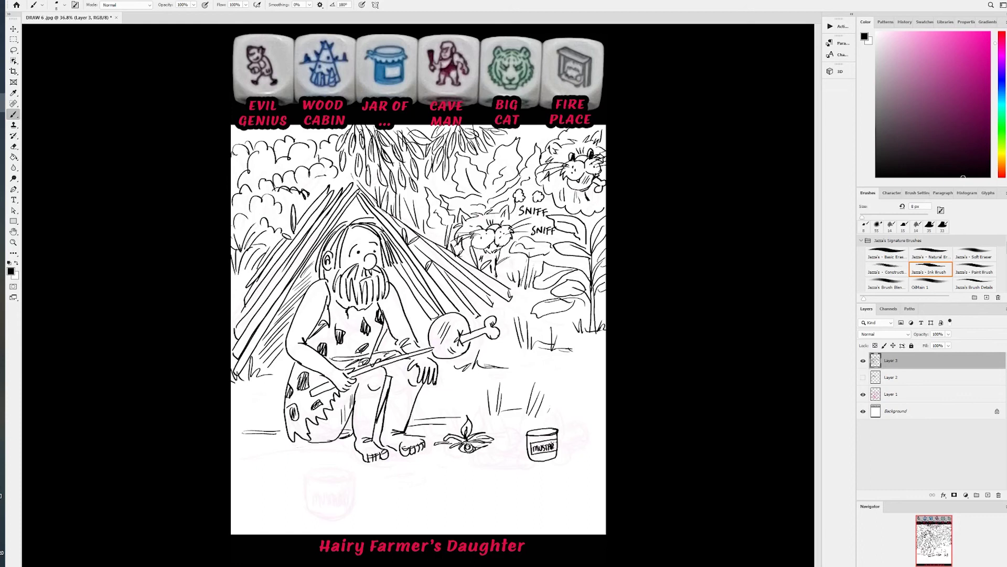
{"action": "mouse_move", "coordinate": [530, 433]}
{"action": "left_mouse_down"}
{"action": "mouse_move", "coordinate": [557, 432]}
{"action": "mouse_move", "coordinate": [516, 449]}
{"action": "mouse_move", "coordinate": [512, 464]}
{"action": "mouse_move", "coordinate": [527, 443]}
{"action": "mouse_move", "coordinate": [525, 452]}
{"action": "mouse_move", "coordinate": [583, 455]}
{"action": "left_mouse_up"}
{"action": "left_click_drag", "start_coordinate": [491, 457], "coordinate": [495, 463]}
{"action": "left_click_drag", "start_coordinate": [498, 455], "coordinate": [502, 461]}
Draw wavy smoke rising from the campfire and the roasting meat, and touch up the caveman's beard
{"action": "left_click_drag", "start_coordinate": [465, 408], "coordinate": [458, 397]}
{"action": "left_click_drag", "start_coordinate": [468, 377], "coordinate": [470, 416]}
{"action": "left_click_drag", "start_coordinate": [445, 280], "coordinate": [446, 311]}
{"action": "left_click_drag", "start_coordinate": [363, 269], "coordinate": [357, 292]}
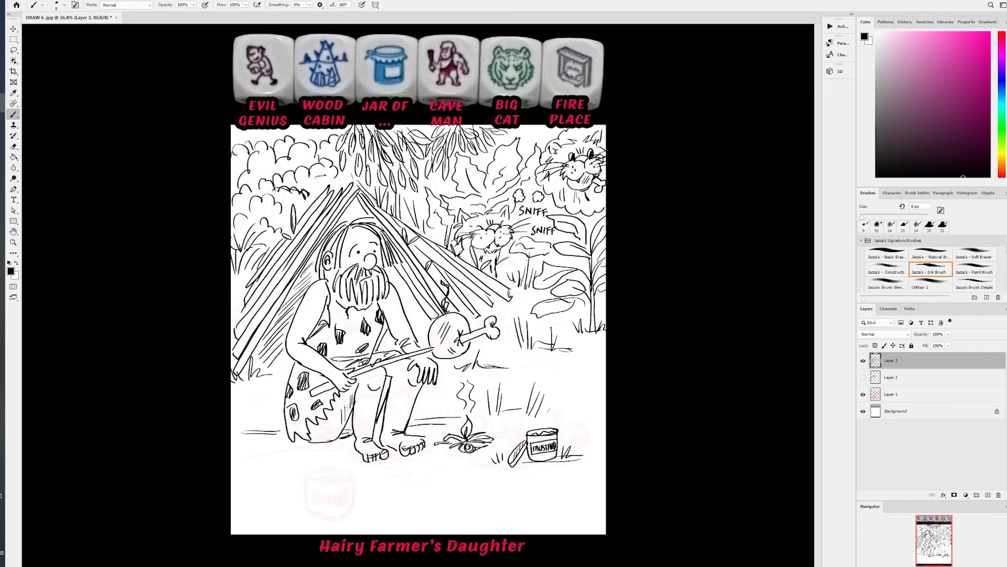
Add horizontal ground lines beside the rock, under the caveman's feet and behind the mustard jar
{"action": "left_click_drag", "start_coordinate": [257, 412], "coordinate": [281, 414]}
{"action": "left_click_drag", "start_coordinate": [266, 457], "coordinate": [362, 457]}
{"action": "left_click_drag", "start_coordinate": [297, 463], "coordinate": [363, 461]}
{"action": "left_click_drag", "start_coordinate": [542, 418], "coordinate": [588, 423]}
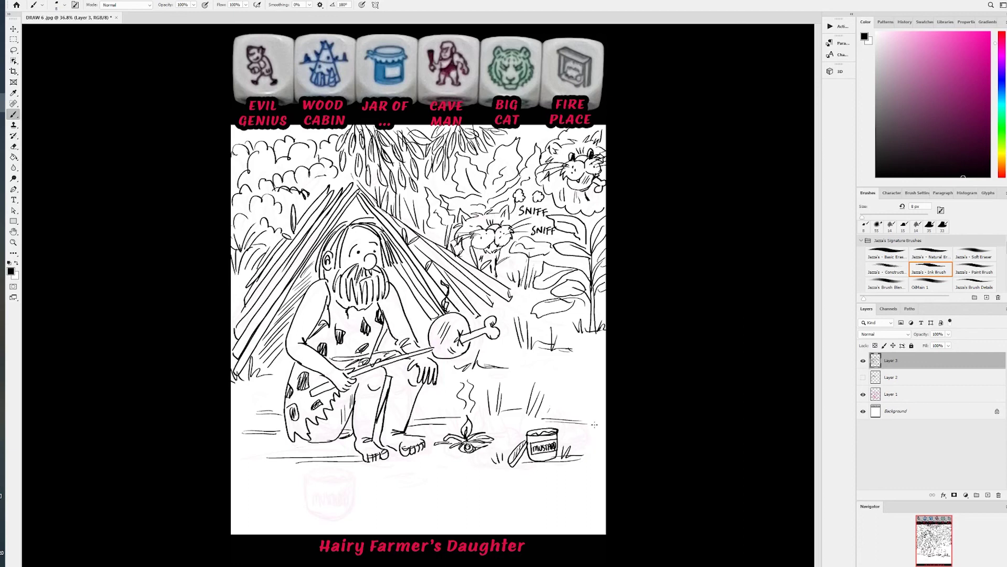
Draw long horizontal ground lines across the foreground below the caveman and campfire, with a few short grass tufts along them
{"action": "left_click_drag", "start_coordinate": [297, 489], "coordinate": [525, 478]}
{"action": "left_click_drag", "start_coordinate": [353, 488], "coordinate": [543, 482]}
{"action": "mouse_move", "coordinate": [457, 467]}
{"action": "left_mouse_down"}
{"action": "mouse_move", "coordinate": [463, 484]}
{"action": "mouse_move", "coordinate": [476, 463]}
{"action": "left_mouse_up"}
{"action": "left_click_drag", "start_coordinate": [304, 472], "coordinate": [305, 484]}
Draw a large plant with long pointed leaves fanning out from the picture's lower-left corner
{"action": "mouse_move", "coordinate": [310, 484]}
{"action": "left_mouse_down"}
{"action": "mouse_move", "coordinate": [321, 483]}
{"action": "mouse_move", "coordinate": [257, 517]}
{"action": "left_mouse_up"}
{"action": "mouse_move", "coordinate": [298, 468]}
{"action": "left_mouse_down"}
{"action": "mouse_move", "coordinate": [267, 522]}
{"action": "mouse_move", "coordinate": [257, 520]}
{"action": "mouse_move", "coordinate": [240, 506]}
{"action": "mouse_move", "coordinate": [249, 453]}
{"action": "mouse_move", "coordinate": [251, 522]}
{"action": "left_mouse_up"}
{"action": "left_click_drag", "start_coordinate": [247, 476], "coordinate": [252, 518]}
{"action": "mouse_move", "coordinate": [258, 526]}
{"action": "left_mouse_down"}
{"action": "mouse_move", "coordinate": [298, 486]}
{"action": "mouse_move", "coordinate": [284, 515]}
{"action": "mouse_move", "coordinate": [343, 499]}
{"action": "left_mouse_up"}
{"action": "mouse_move", "coordinate": [272, 520]}
{"action": "left_mouse_down"}
{"action": "mouse_move", "coordinate": [350, 501]}
{"action": "mouse_move", "coordinate": [310, 506]}
{"action": "left_mouse_up"}
Draw a large plant with broad pointed leaves in the picture's lower-right corner, below the mustard jar
{"action": "mouse_move", "coordinate": [488, 481]}
{"action": "left_mouse_down"}
{"action": "mouse_move", "coordinate": [550, 518]}
{"action": "mouse_move", "coordinate": [481, 500]}
{"action": "mouse_move", "coordinate": [479, 477]}
{"action": "mouse_move", "coordinate": [552, 520]}
{"action": "mouse_move", "coordinate": [571, 466]}
{"action": "left_mouse_up"}
{"action": "mouse_move", "coordinate": [541, 514]}
{"action": "left_mouse_down"}
{"action": "mouse_move", "coordinate": [596, 437]}
{"action": "mouse_move", "coordinate": [554, 521]}
{"action": "mouse_move", "coordinate": [609, 496]}
{"action": "mouse_move", "coordinate": [606, 474]}
{"action": "mouse_move", "coordinate": [608, 507]}
{"action": "left_mouse_up"}
{"action": "mouse_move", "coordinate": [434, 526]}
{"action": "left_mouse_down"}
{"action": "mouse_move", "coordinate": [498, 521]}
{"action": "mouse_move", "coordinate": [511, 531]}
{"action": "left_mouse_up"}
{"action": "left_click_drag", "start_coordinate": [453, 494], "coordinate": [486, 519]}
{"action": "mouse_move", "coordinate": [536, 471]}
{"action": "left_mouse_down"}
{"action": "mouse_move", "coordinate": [519, 499]}
{"action": "mouse_move", "coordinate": [517, 464]}
{"action": "mouse_move", "coordinate": [541, 496]}
{"action": "left_mouse_up"}
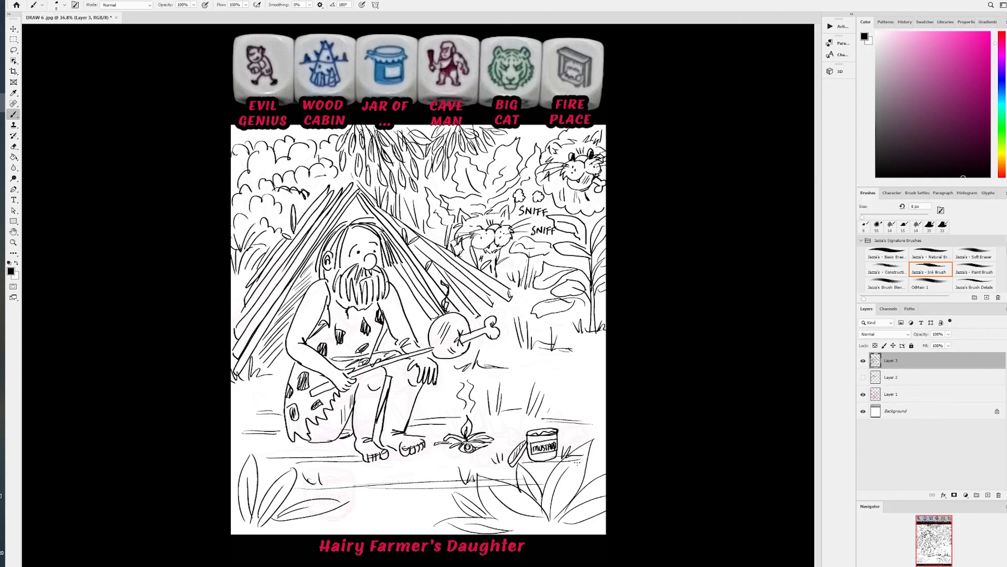
Fill the gap between the two foreground plants with a leafy plant and add more leaves to the lower-left one
{"action": "mouse_move", "coordinate": [391, 529]}
{"action": "left_mouse_down"}
{"action": "mouse_move", "coordinate": [378, 492]}
{"action": "mouse_move", "coordinate": [397, 535]}
{"action": "left_mouse_up"}
{"action": "mouse_move", "coordinate": [349, 514]}
{"action": "left_mouse_down"}
{"action": "mouse_move", "coordinate": [365, 533]}
{"action": "mouse_move", "coordinate": [361, 514]}
{"action": "mouse_move", "coordinate": [366, 524]}
{"action": "mouse_move", "coordinate": [346, 534]}
{"action": "left_mouse_up"}
{"action": "mouse_move", "coordinate": [420, 534]}
{"action": "left_mouse_down"}
{"action": "mouse_move", "coordinate": [417, 504]}
{"action": "mouse_move", "coordinate": [429, 508]}
{"action": "mouse_move", "coordinate": [424, 525]}
{"action": "mouse_move", "coordinate": [405, 511]}
{"action": "mouse_move", "coordinate": [413, 489]}
{"action": "mouse_move", "coordinate": [403, 520]}
{"action": "mouse_move", "coordinate": [368, 514]}
{"action": "mouse_move", "coordinate": [355, 497]}
{"action": "mouse_move", "coordinate": [365, 518]}
{"action": "left_mouse_up"}
{"action": "mouse_move", "coordinate": [350, 492]}
{"action": "left_mouse_down"}
{"action": "mouse_move", "coordinate": [377, 518]}
{"action": "mouse_move", "coordinate": [293, 537]}
{"action": "mouse_move", "coordinate": [345, 522]}
{"action": "left_mouse_up"}
{"action": "mouse_move", "coordinate": [235, 518]}
{"action": "left_mouse_down"}
{"action": "mouse_move", "coordinate": [262, 535]}
{"action": "mouse_move", "coordinate": [235, 510]}
{"action": "mouse_move", "coordinate": [303, 524]}
{"action": "mouse_move", "coordinate": [325, 487]}
{"action": "mouse_move", "coordinate": [307, 490]}
{"action": "mouse_move", "coordinate": [341, 486]}
{"action": "left_mouse_up"}
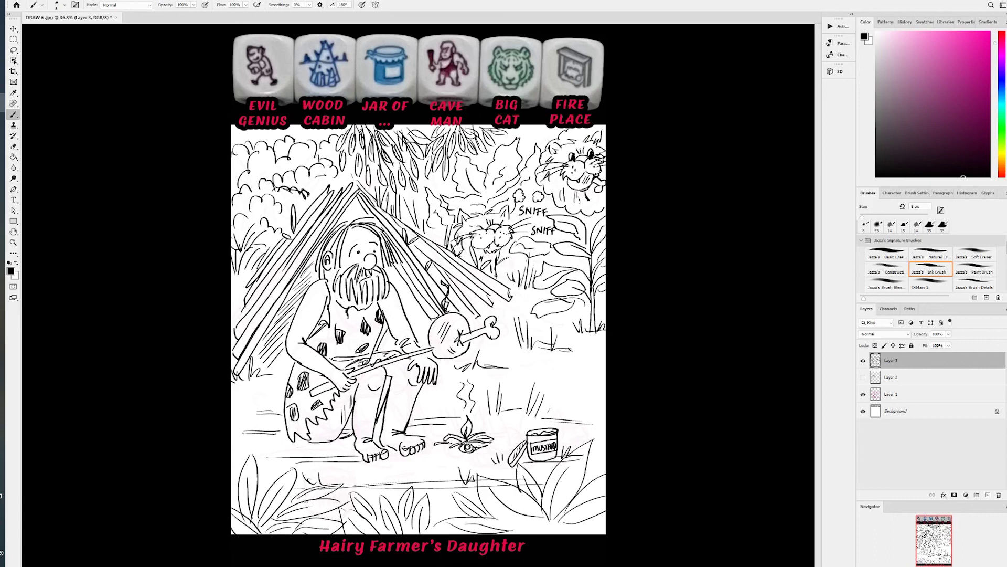
{"action": "mouse_move", "coordinate": [234, 460]}
{"action": "left_mouse_down"}
{"action": "mouse_move", "coordinate": [233, 485]}
{"action": "mouse_move", "coordinate": [233, 446]}
{"action": "mouse_move", "coordinate": [242, 471]}
{"action": "mouse_move", "coordinate": [263, 467]}
{"action": "mouse_move", "coordinate": [277, 479]}
{"action": "left_mouse_up"}
Add broad leaves growing in from the picture's right edge above the jar and from its left edge behind the caveman
{"action": "mouse_move", "coordinate": [602, 391]}
{"action": "left_mouse_down"}
{"action": "mouse_move", "coordinate": [593, 370]}
{"action": "mouse_move", "coordinate": [536, 380]}
{"action": "mouse_move", "coordinate": [606, 407]}
{"action": "left_mouse_up"}
{"action": "mouse_move", "coordinate": [580, 364]}
{"action": "left_mouse_down"}
{"action": "mouse_move", "coordinate": [607, 349]}
{"action": "mouse_move", "coordinate": [567, 359]}
{"action": "mouse_move", "coordinate": [592, 355]}
{"action": "left_mouse_up"}
{"action": "mouse_move", "coordinate": [607, 419]}
{"action": "left_mouse_down"}
{"action": "mouse_move", "coordinate": [571, 434]}
{"action": "mouse_move", "coordinate": [606, 436]}
{"action": "left_mouse_up"}
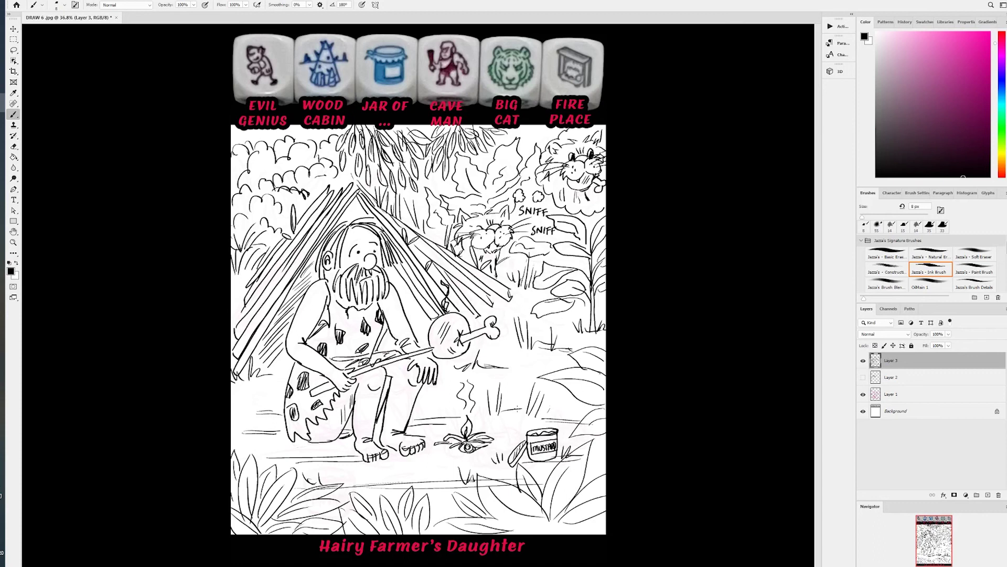
{"action": "mouse_move", "coordinate": [231, 415]}
{"action": "left_mouse_down"}
{"action": "mouse_move", "coordinate": [275, 391]}
{"action": "mouse_move", "coordinate": [226, 434]}
{"action": "mouse_move", "coordinate": [276, 433]}
{"action": "mouse_move", "coordinate": [232, 452]}
{"action": "left_mouse_up"}
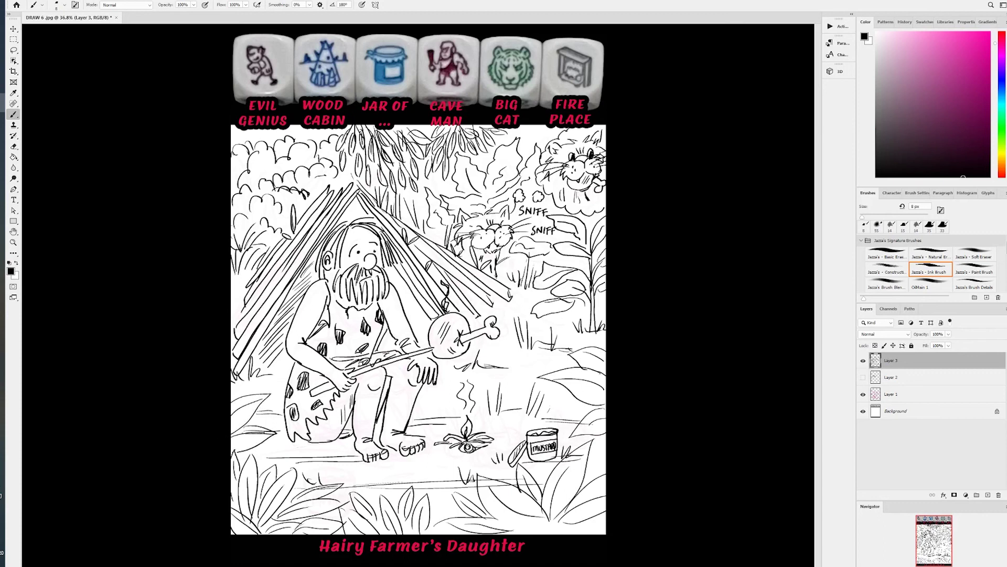
{"action": "mouse_move", "coordinate": [225, 402]}
{"action": "left_mouse_down"}
{"action": "mouse_move", "coordinate": [255, 382]}
{"action": "mouse_move", "coordinate": [227, 409]}
{"action": "mouse_move", "coordinate": [277, 420]}
{"action": "left_mouse_up"}
{"action": "mouse_move", "coordinate": [261, 424]}
{"action": "left_mouse_down"}
{"action": "mouse_move", "coordinate": [277, 427]}
{"action": "mouse_move", "coordinate": [285, 463]}
{"action": "left_mouse_up"}
Add grass strokes around the ends of the shelter's right-hand poles and beside the caveman's hip
{"action": "left_click_drag", "start_coordinate": [480, 300], "coordinate": [484, 313]}
{"action": "left_click_drag", "start_coordinate": [486, 294], "coordinate": [492, 311]}
{"action": "left_click_drag", "start_coordinate": [497, 302], "coordinate": [511, 308]}
{"action": "left_click_drag", "start_coordinate": [520, 290], "coordinate": [518, 307]}
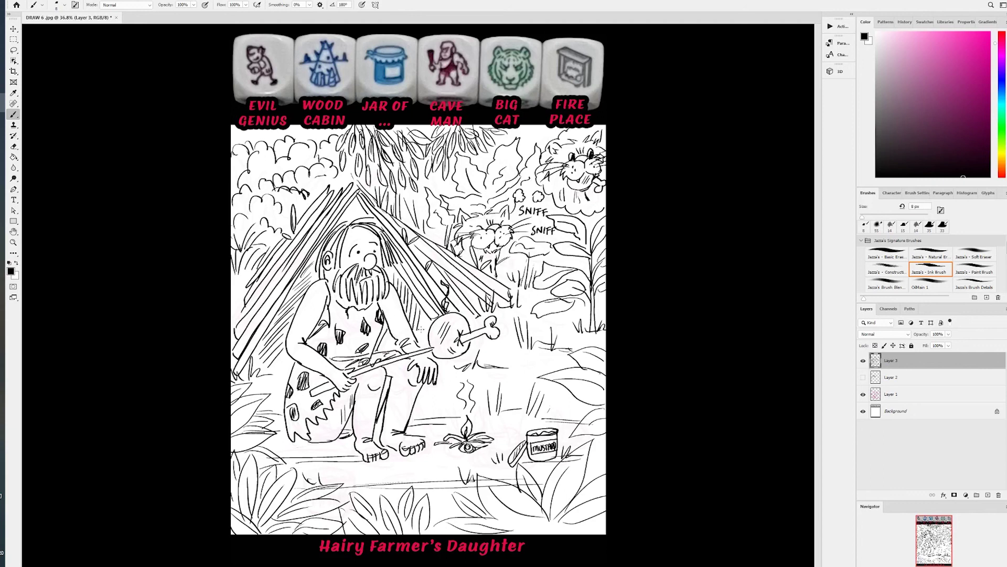
{"action": "mouse_move", "coordinate": [284, 368]}
{"action": "left_mouse_down"}
{"action": "mouse_move", "coordinate": [289, 355]}
{"action": "mouse_move", "coordinate": [277, 369]}
{"action": "left_mouse_up"}
{"action": "left_click_drag", "start_coordinate": [275, 380], "coordinate": [288, 367]}
Scatter small grass tufts around the campfire, beside the caveman's foot and across the open ground below the meat
{"action": "left_click_drag", "start_coordinate": [449, 384], "coordinate": [448, 373]}
{"action": "mouse_move", "coordinate": [454, 382]}
{"action": "left_mouse_down"}
{"action": "mouse_move", "coordinate": [454, 373]}
{"action": "mouse_move", "coordinate": [433, 389]}
{"action": "left_mouse_up"}
{"action": "left_click_drag", "start_coordinate": [423, 463], "coordinate": [425, 455]}
{"action": "left_click_drag", "start_coordinate": [429, 463], "coordinate": [438, 452]}
{"action": "left_click_drag", "start_coordinate": [507, 367], "coordinate": [510, 351]}
{"action": "mouse_move", "coordinate": [513, 368]}
{"action": "left_mouse_down"}
{"action": "mouse_move", "coordinate": [516, 353]}
{"action": "mouse_move", "coordinate": [525, 358]}
{"action": "left_mouse_up"}
{"action": "mouse_move", "coordinate": [526, 375]}
{"action": "left_mouse_down"}
{"action": "mouse_move", "coordinate": [530, 359]}
{"action": "mouse_move", "coordinate": [513, 380]}
{"action": "left_mouse_up"}
{"action": "left_click_drag", "start_coordinate": [521, 388], "coordinate": [520, 380]}
{"action": "left_click_drag", "start_coordinate": [531, 388], "coordinate": [533, 382]}
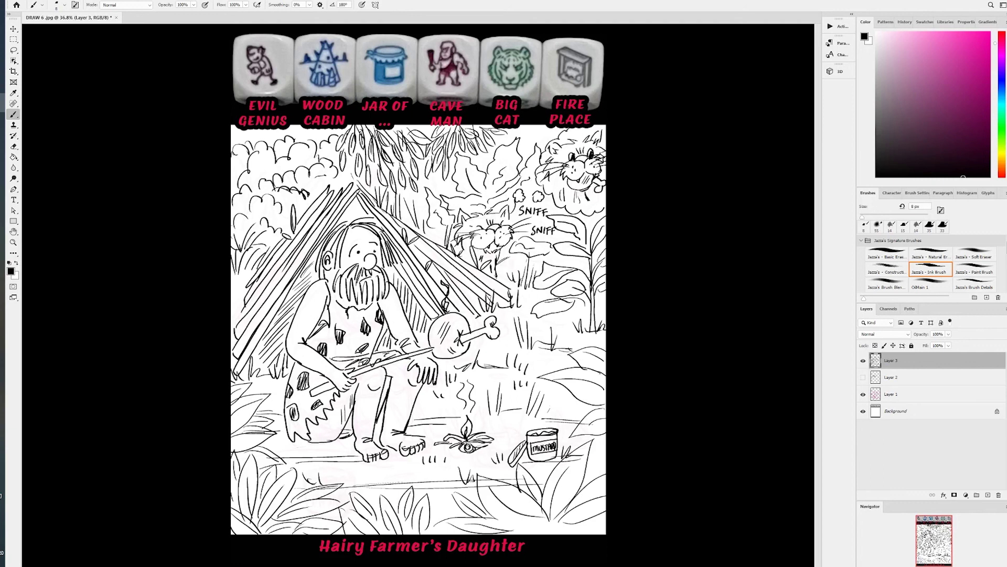
Sign the drawing with the artist's signature over the foreground leaves in the picture's lower-right corner
{"action": "left_click_drag", "start_coordinate": [526, 523], "coordinate": [570, 524]}
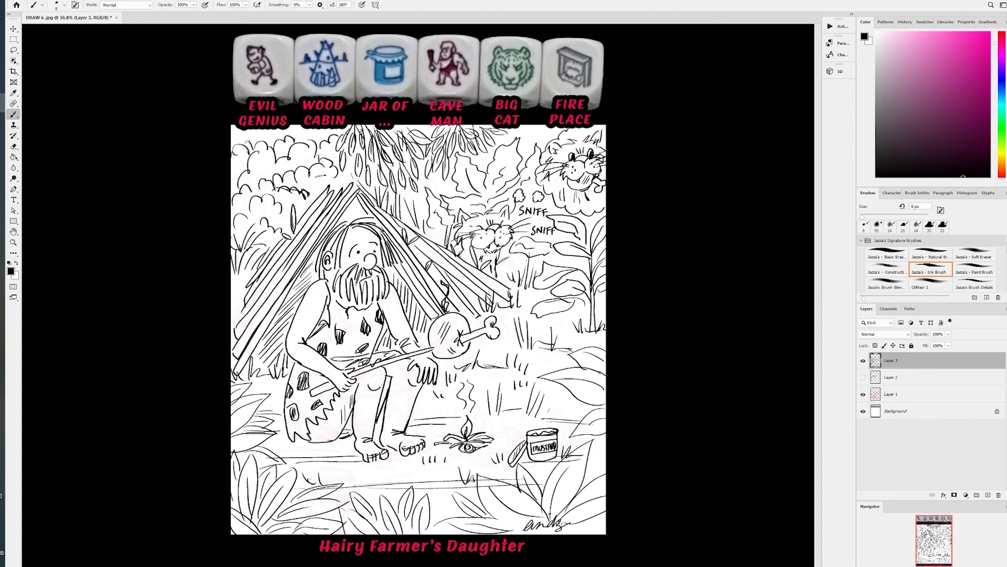